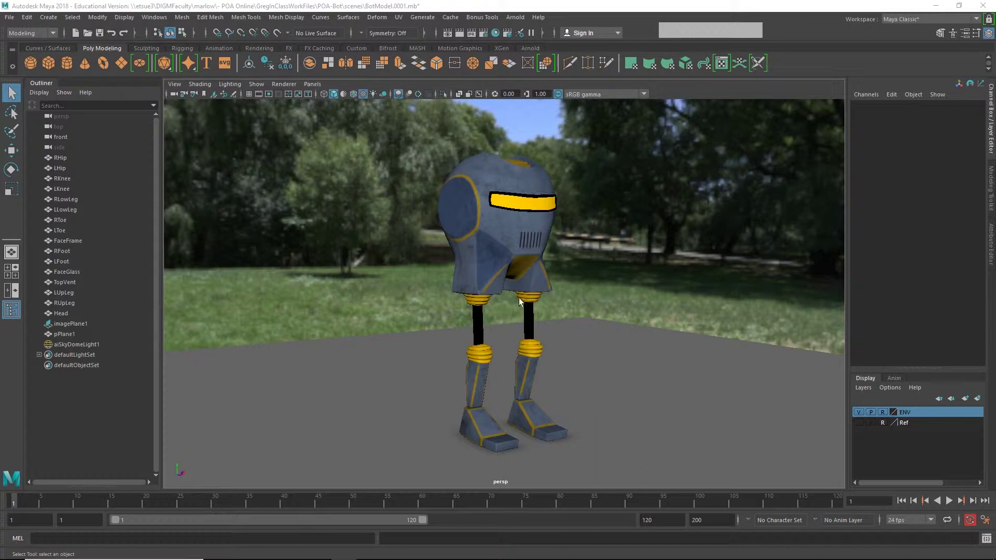
Marquee-select every body part of the robot model
left_click(515, 254)
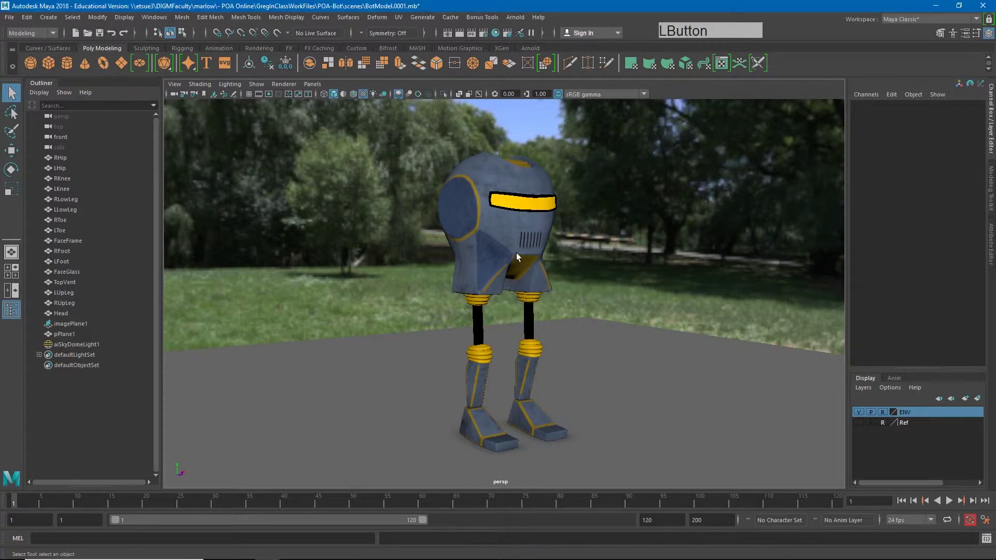
left_click(538, 329)
left_click(534, 333)
left_click(535, 368)
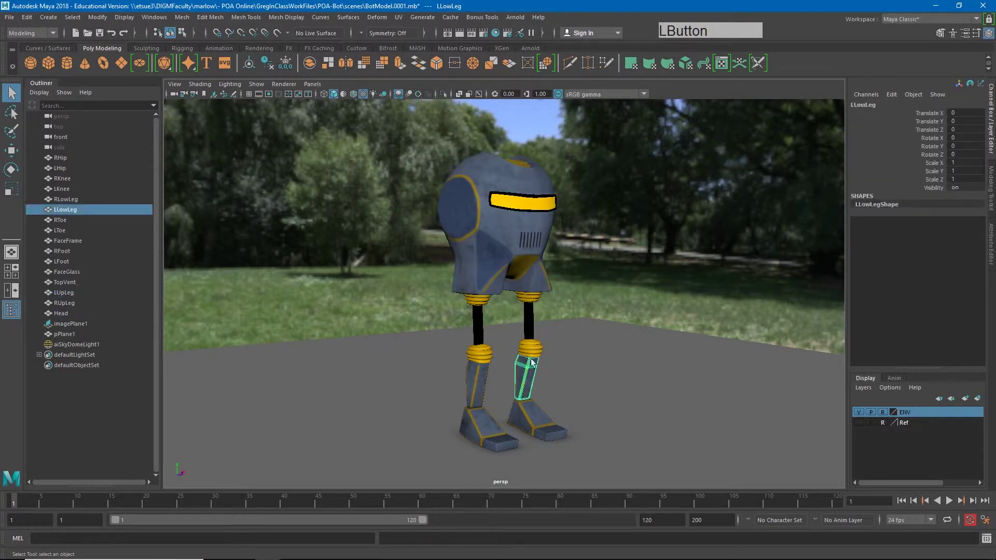
left_click(533, 350)
left_click(478, 388)
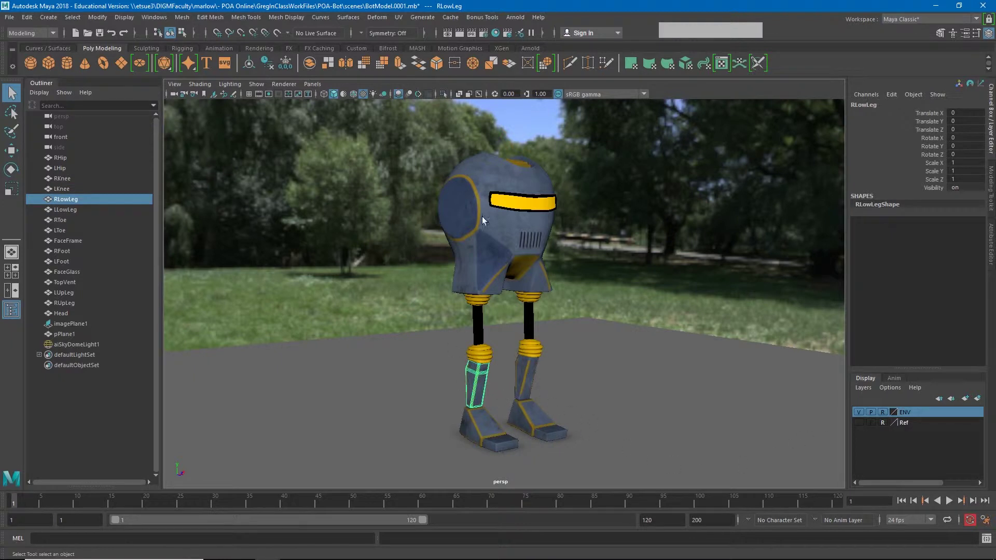
left_click_drag(395, 137, 604, 466)
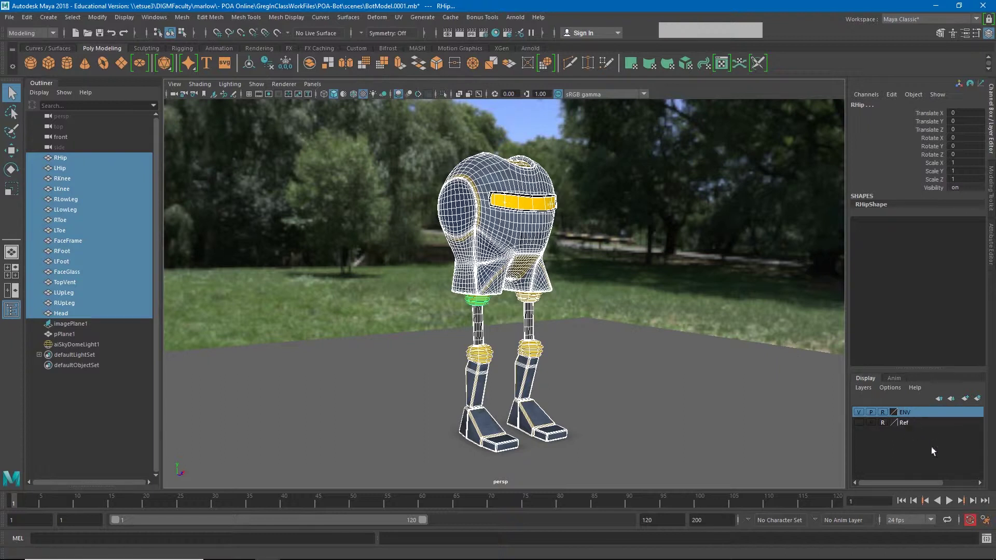
Put the selected parts on a new display layer named MODLayer
left_click(977, 398)
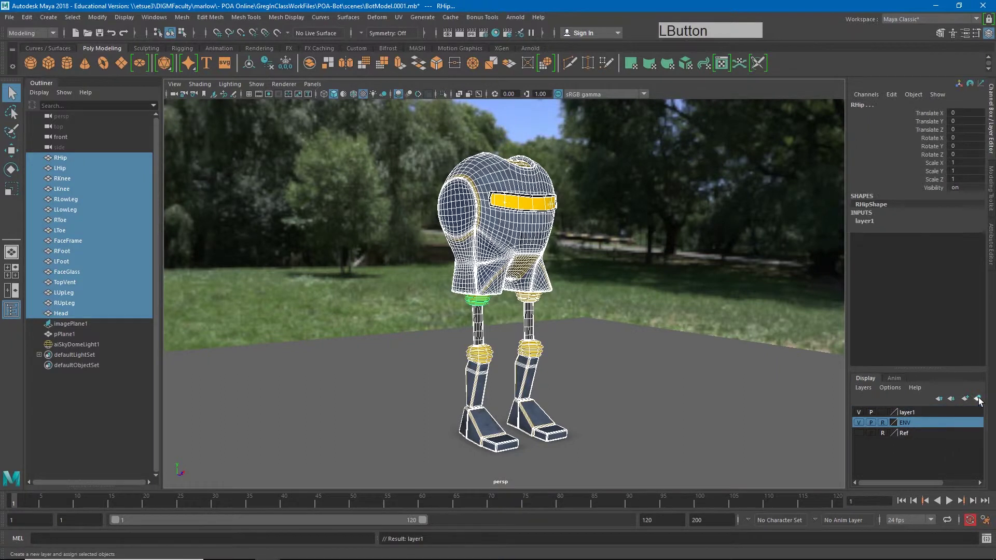
double_click(911, 411)
double_click(410, 215)
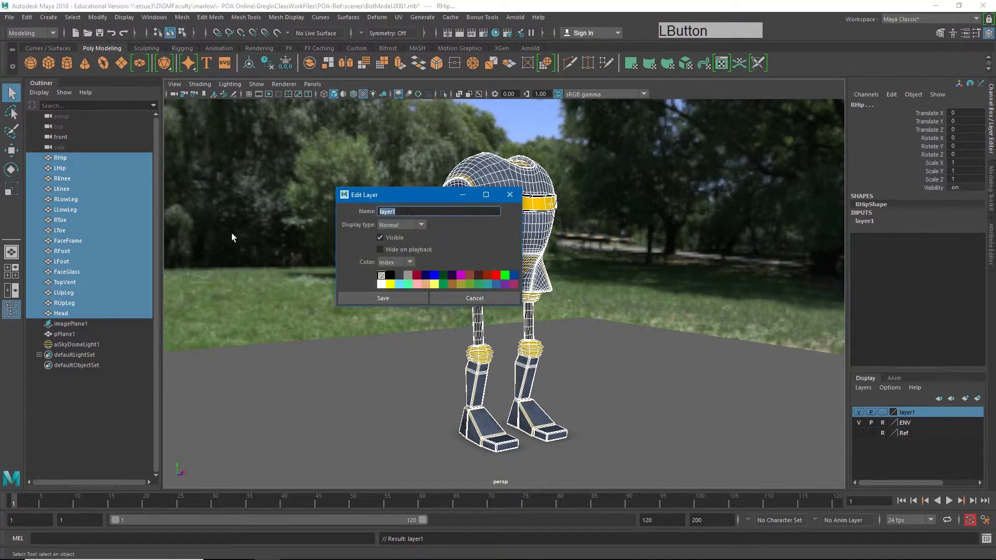
type("MOD")
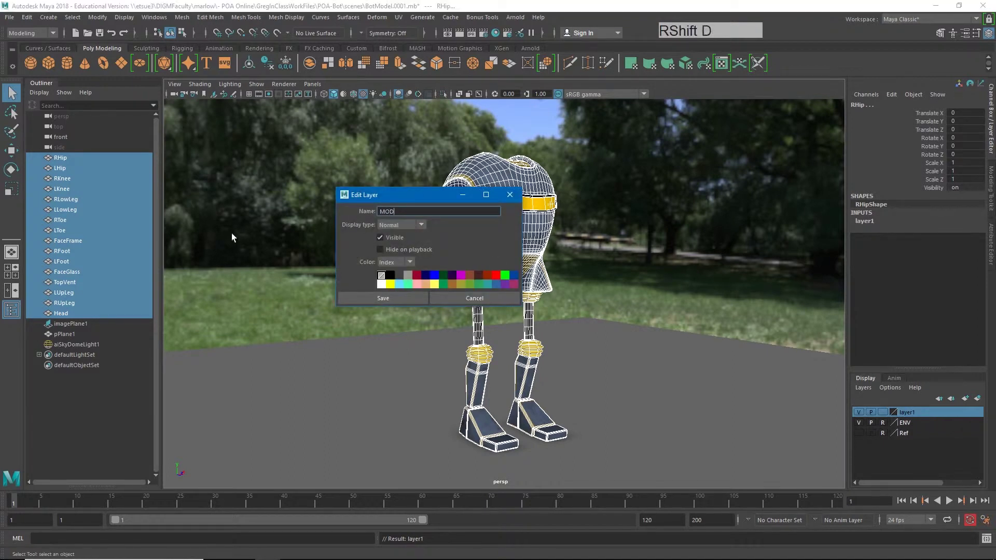
type("-Layer")
key("Return")
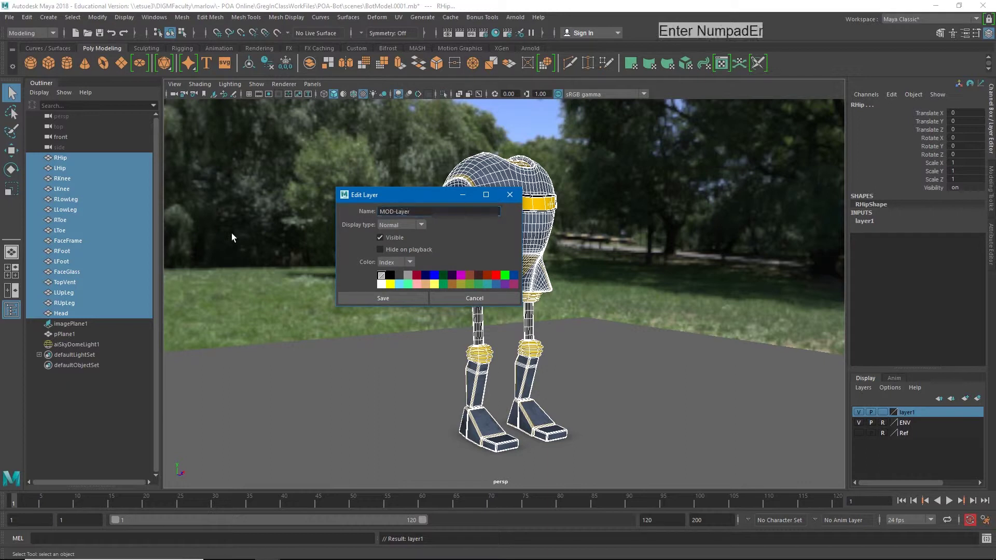
left_click(394, 301)
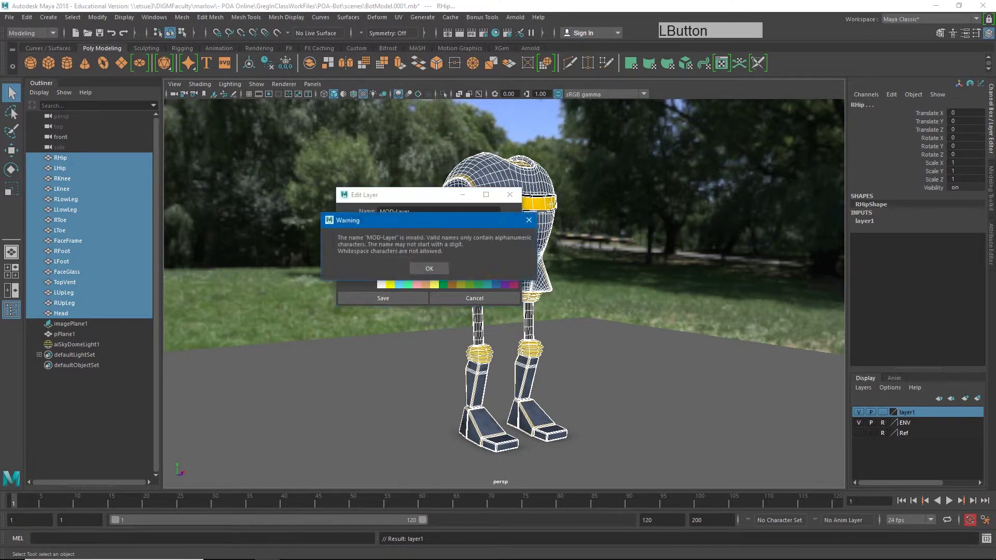
left_click(432, 269)
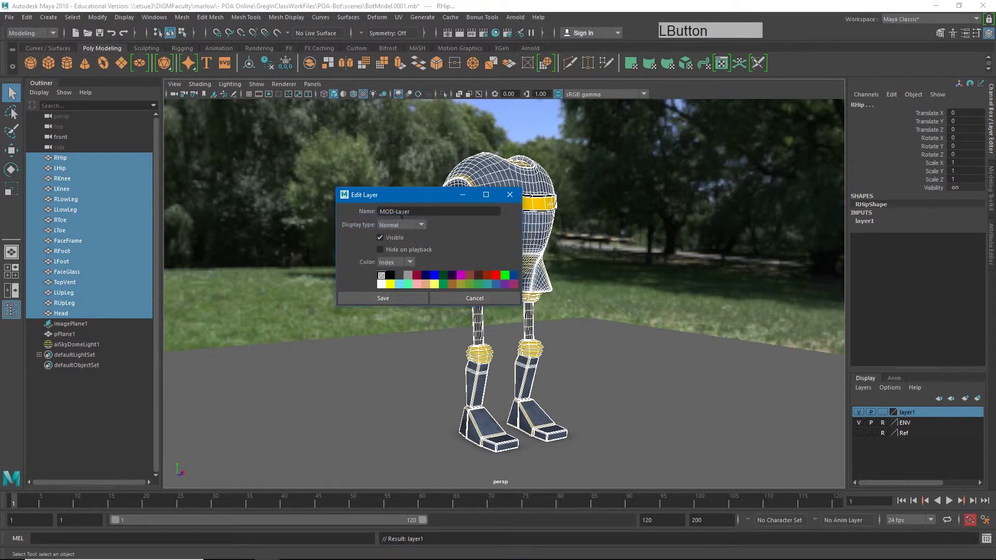
key("Left")
key("Left")
key("Left")
key("Left")
key("Left")
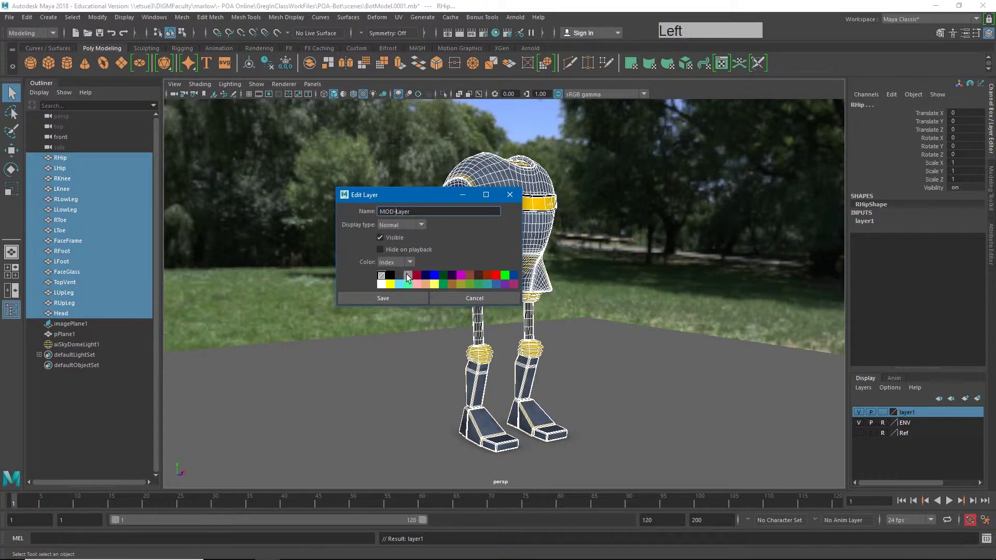
key("BackSpace")
key("Return")
left_click(409, 298)
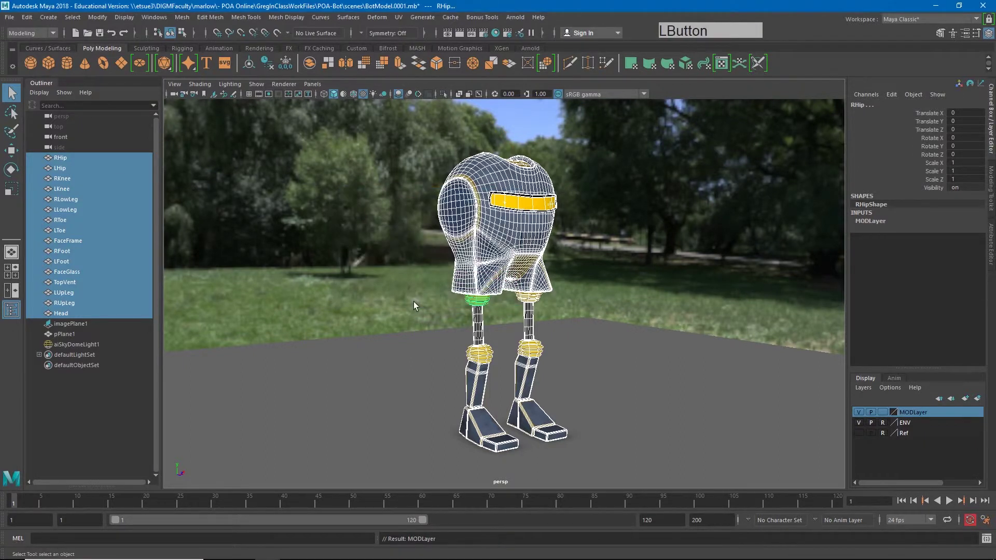
Set MODLayer's display type to Reference, keeping it visible, and clear the selection
left_click(882, 412)
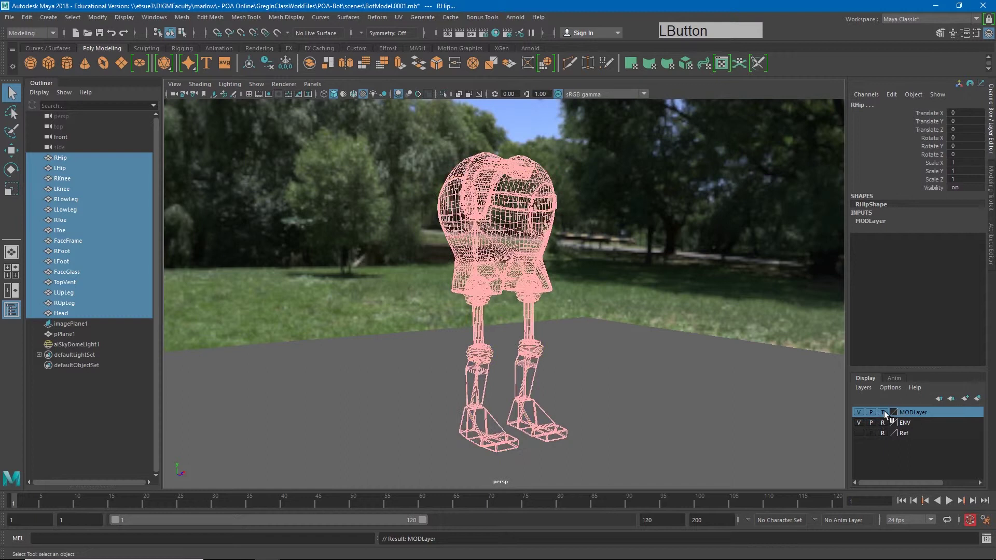
left_click(883, 412)
left_click(857, 411)
left_click(856, 411)
left_click(857, 411)
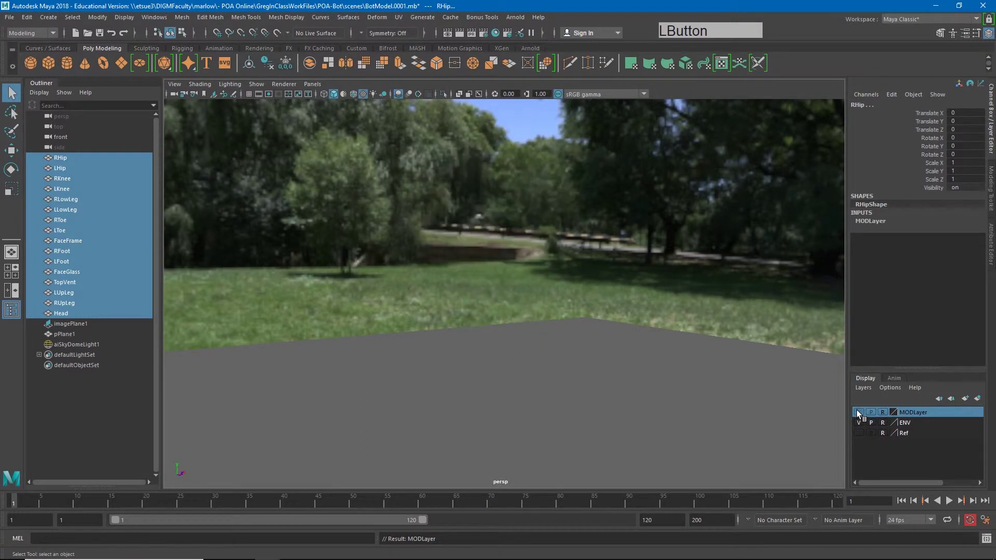
left_click(857, 411)
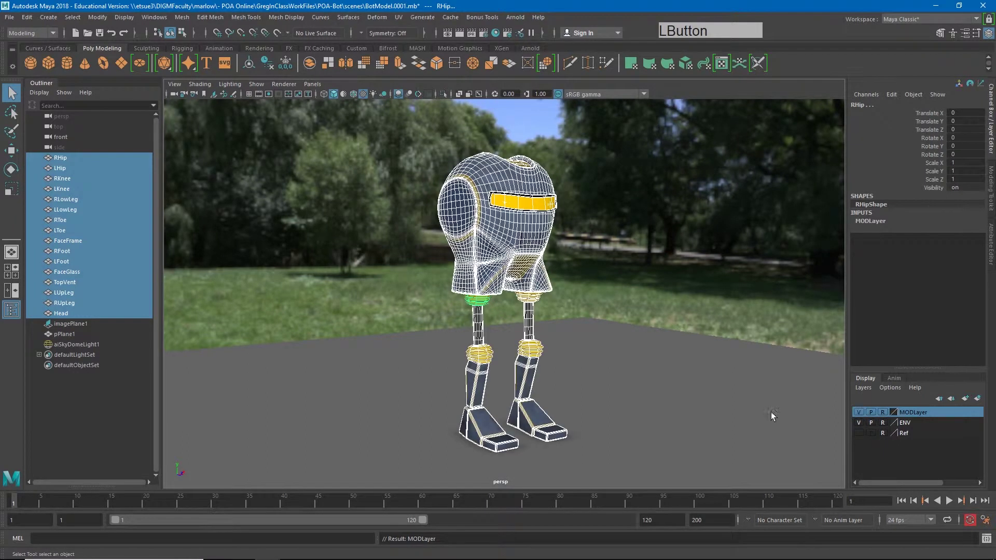
left_click(882, 413)
left_click(884, 412)
left_click(732, 397)
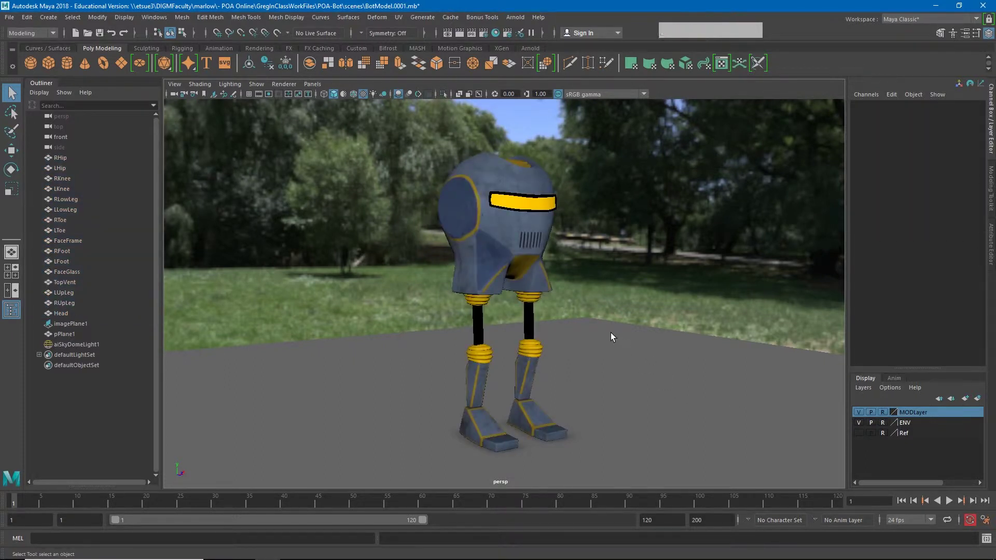
Arrange the workspace as four panes showing top, persp, front and side views
key("space")
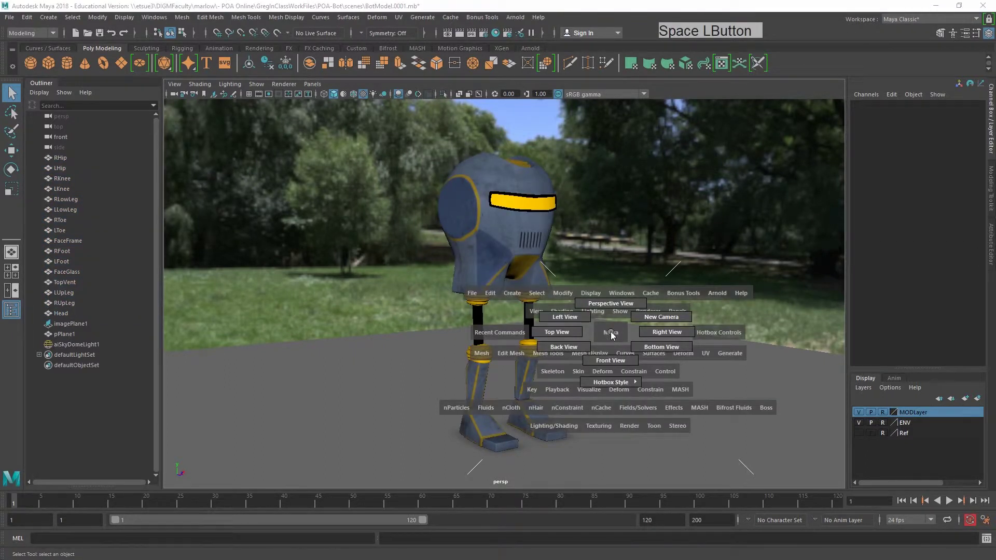
key("space")
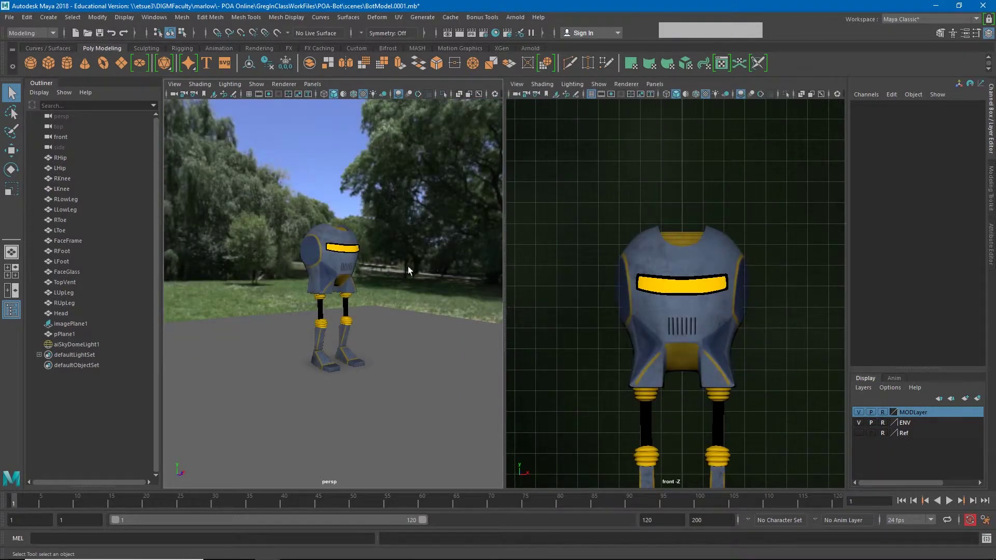
left_click(313, 84)
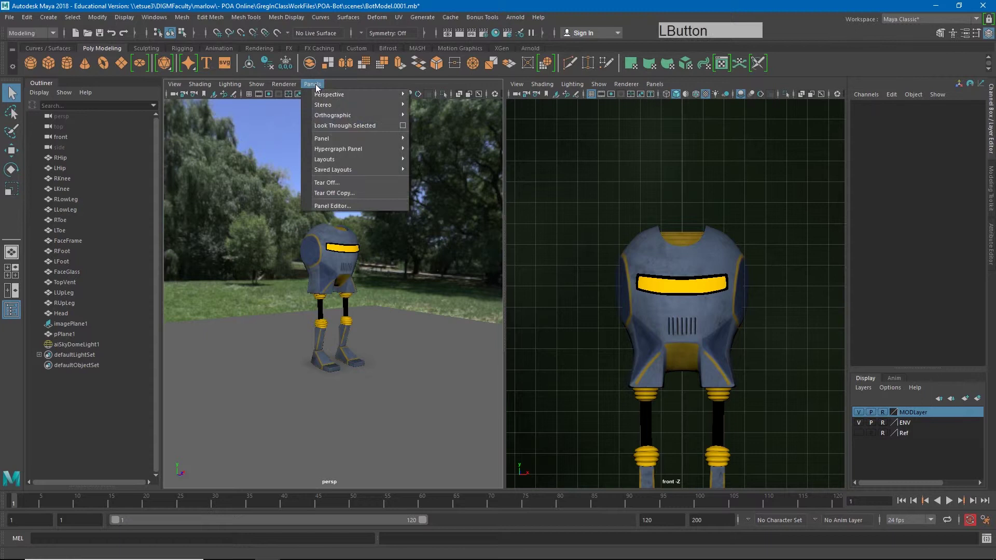
mouse_move(319, 95)
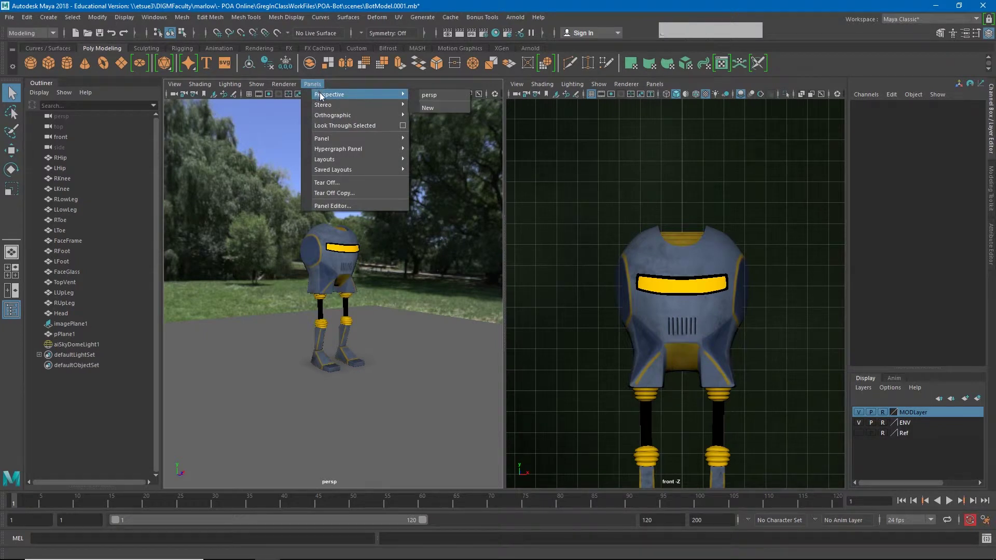
mouse_move(330, 163)
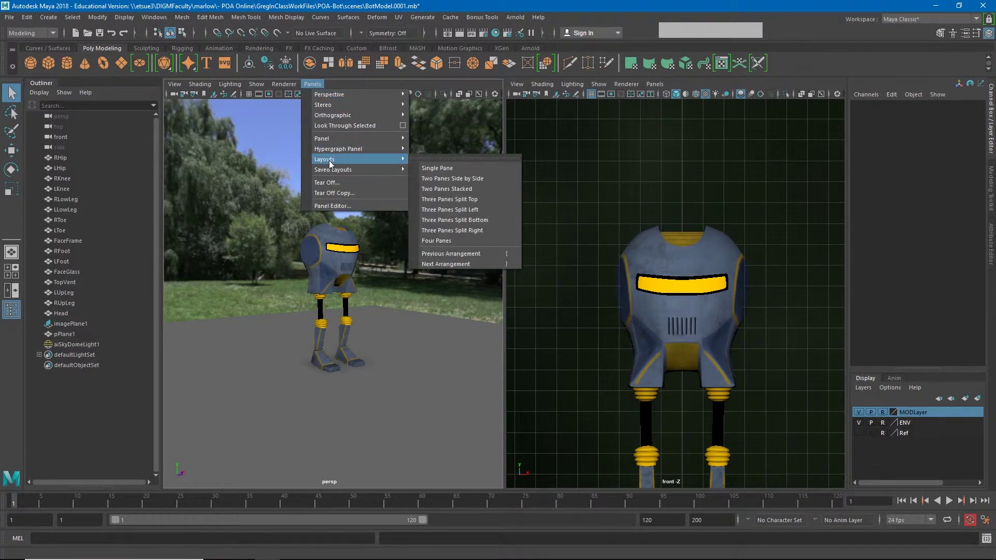
left_click(449, 239)
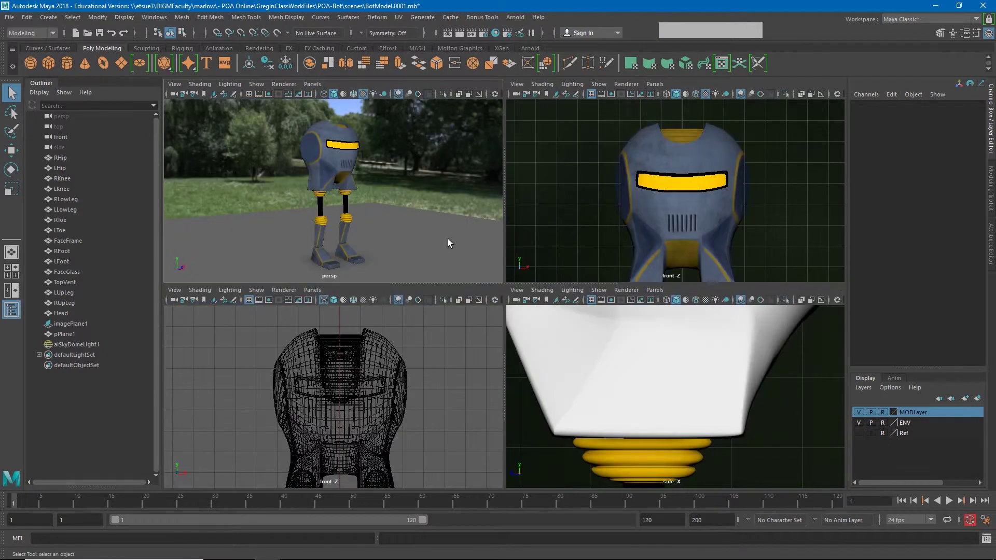
left_click(13, 277)
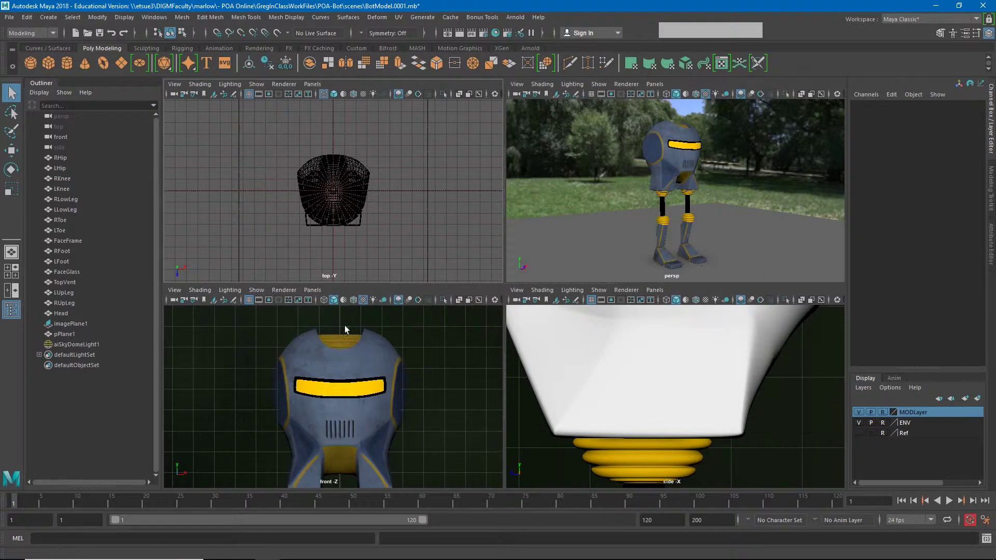
scroll(371, 189, "up", 2)
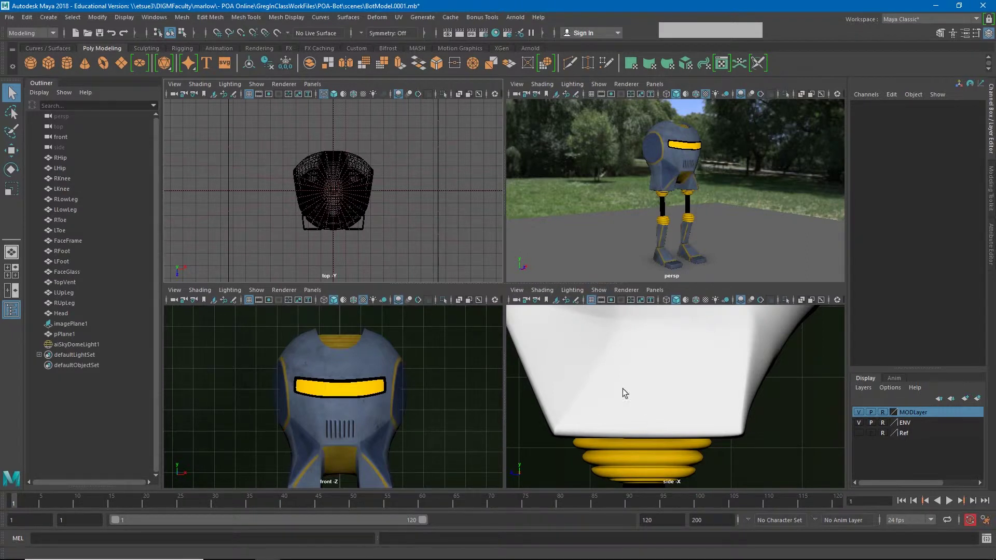
scroll(627, 386, "down", 5)
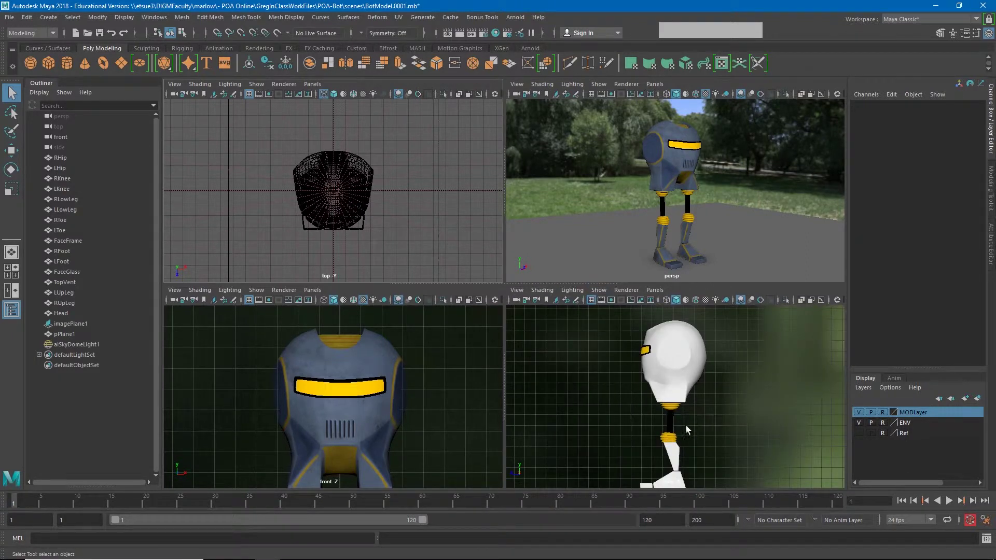
Maximize the textured side view and switch the menu set from Modeling to Rigging
key("6")
key("space")
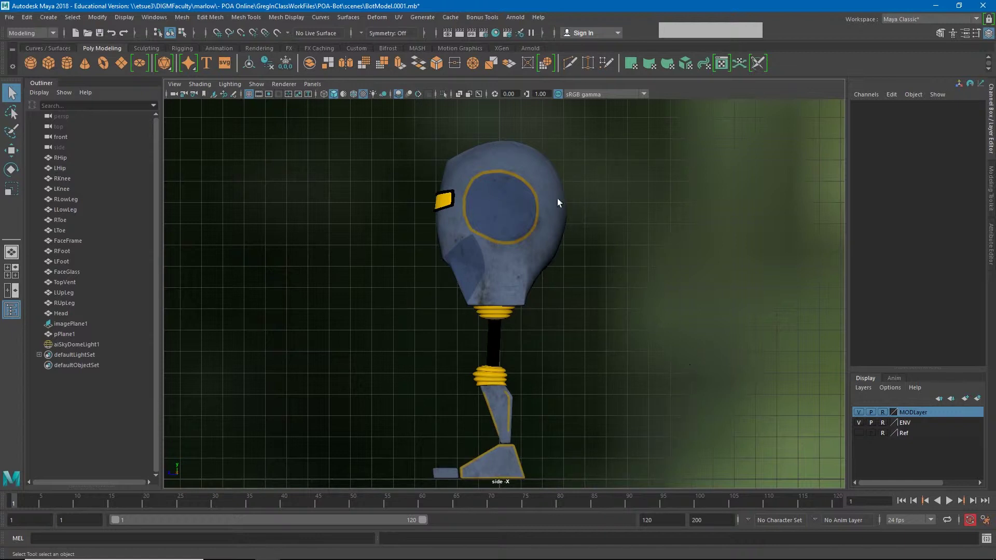
left_click(53, 33)
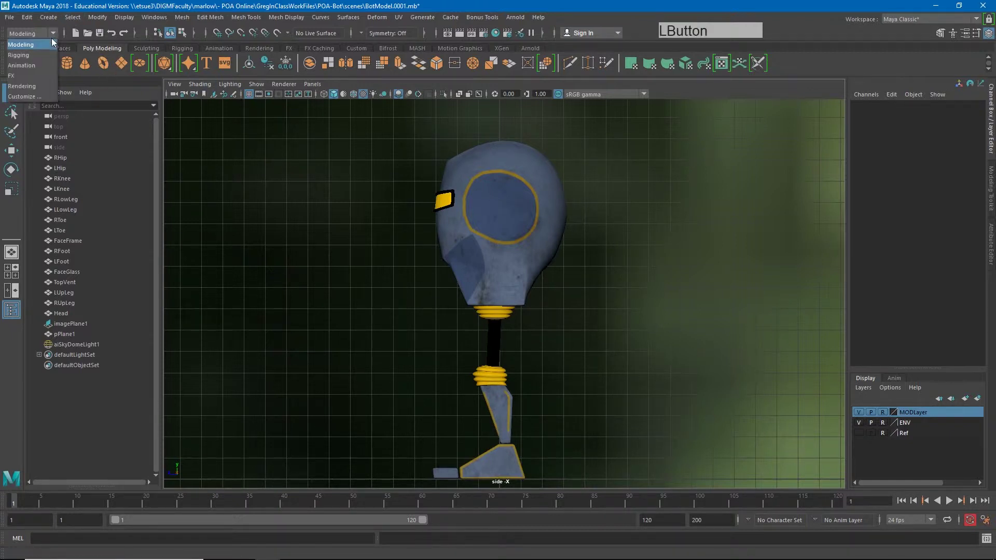
left_click(23, 55)
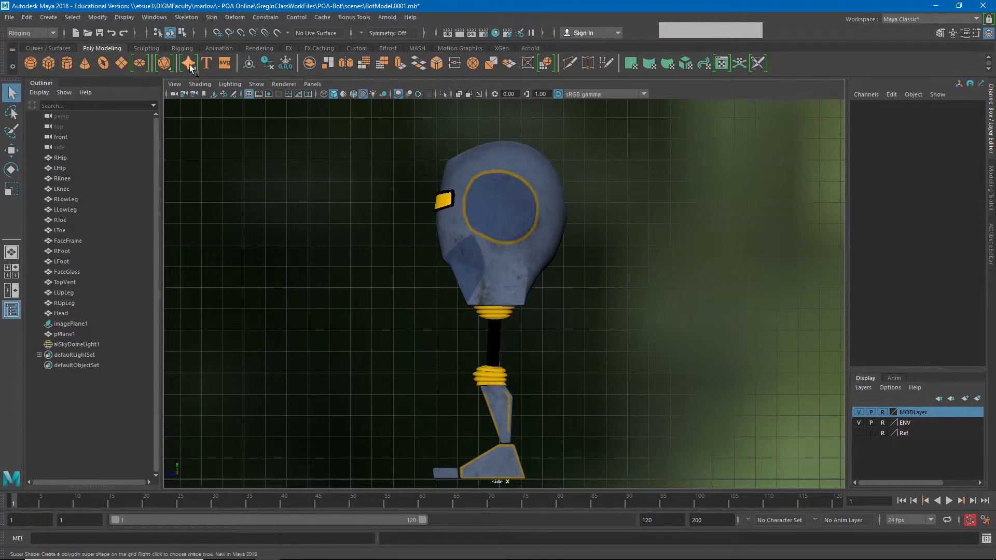
Start Create Joints in wireframe, placing joints inside the head and at the neck top
left_click(188, 18)
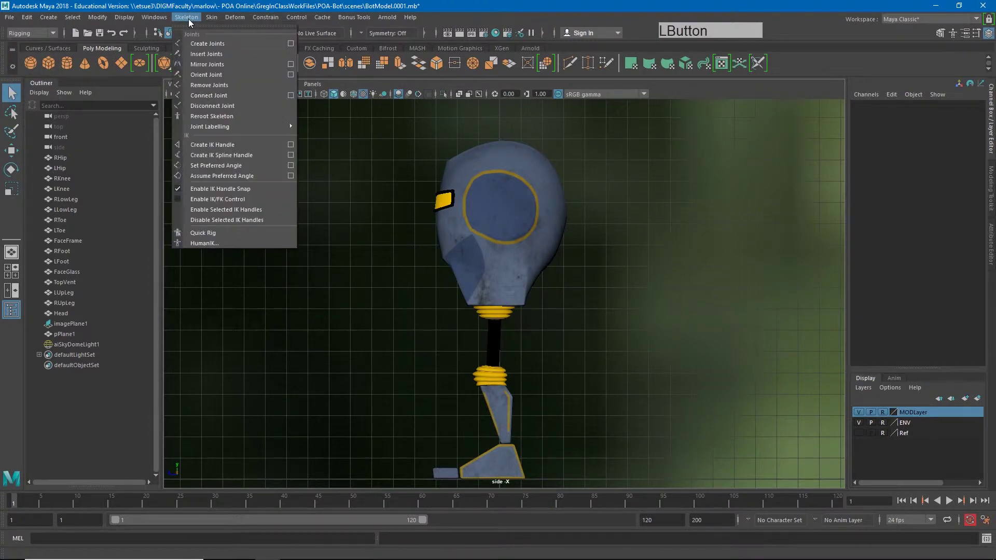
left_click(206, 43)
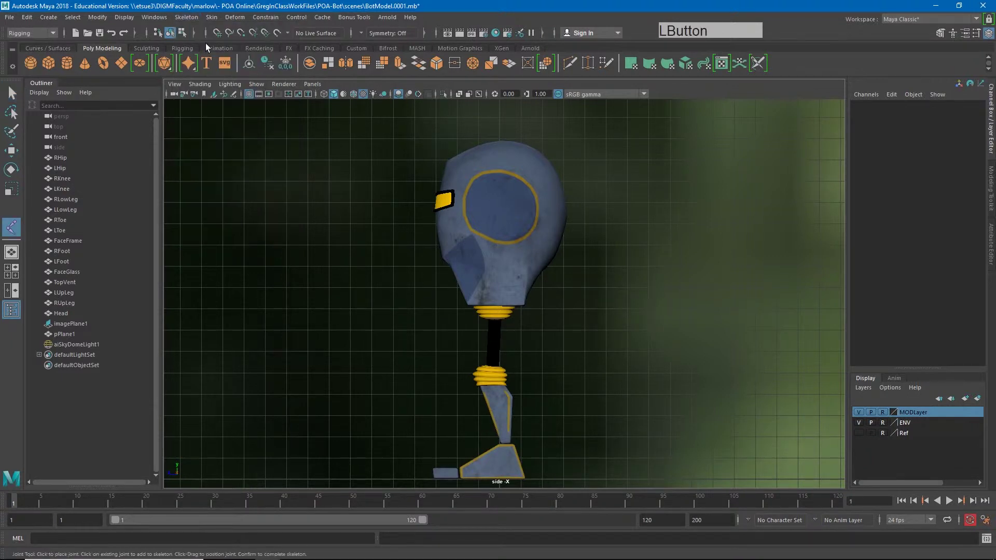
left_click(490, 258)
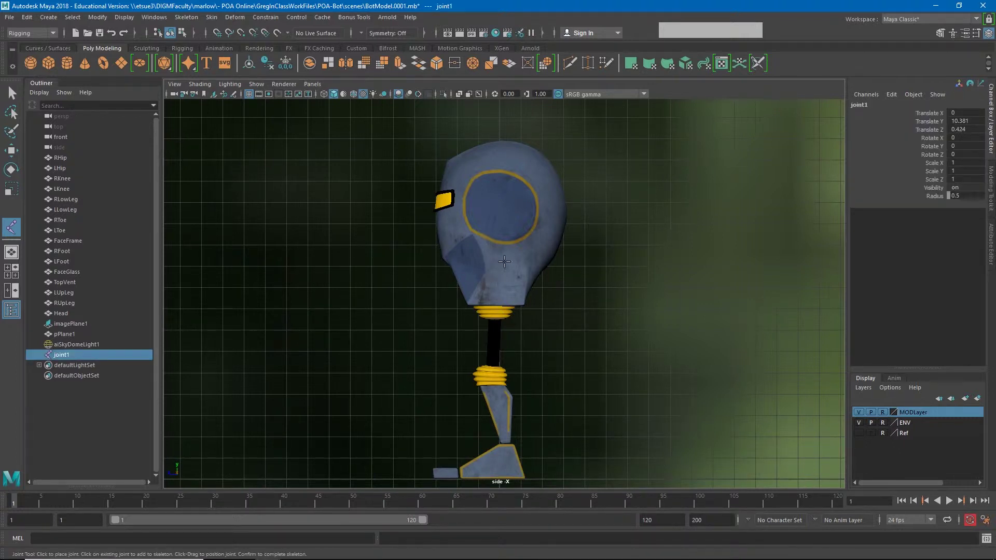
key("4")
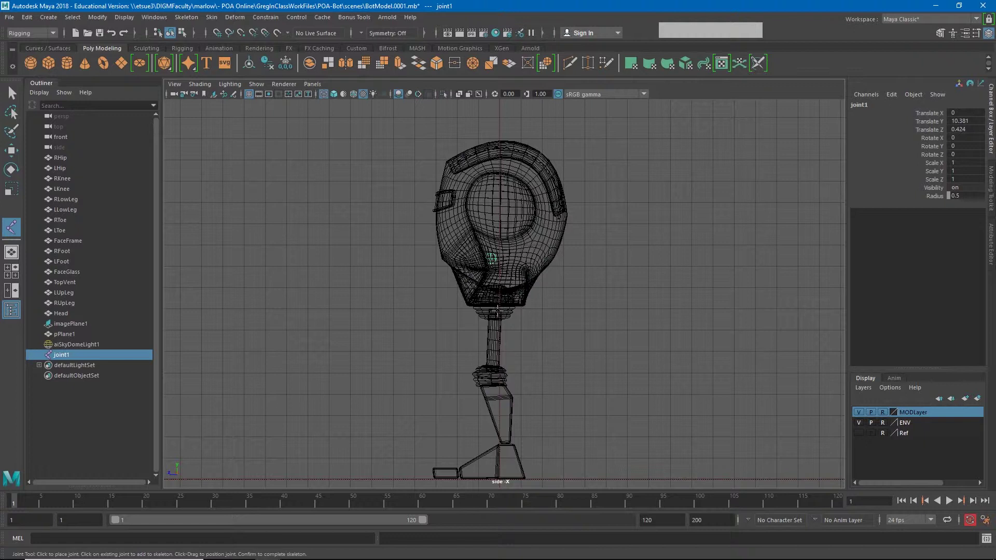
scroll(497, 311, "up", 6, "alt")
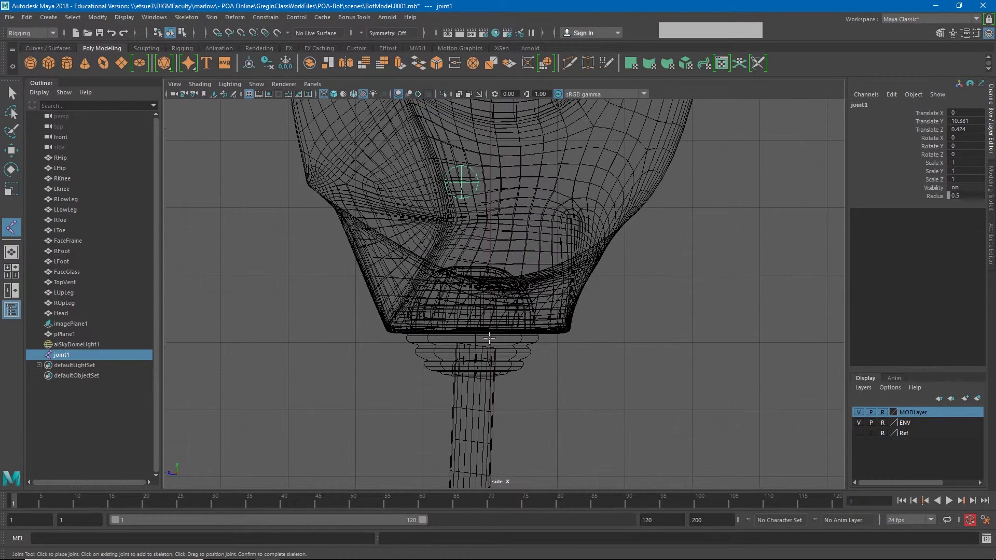
middle_click_drag(499, 350, 523, 286, "alt")
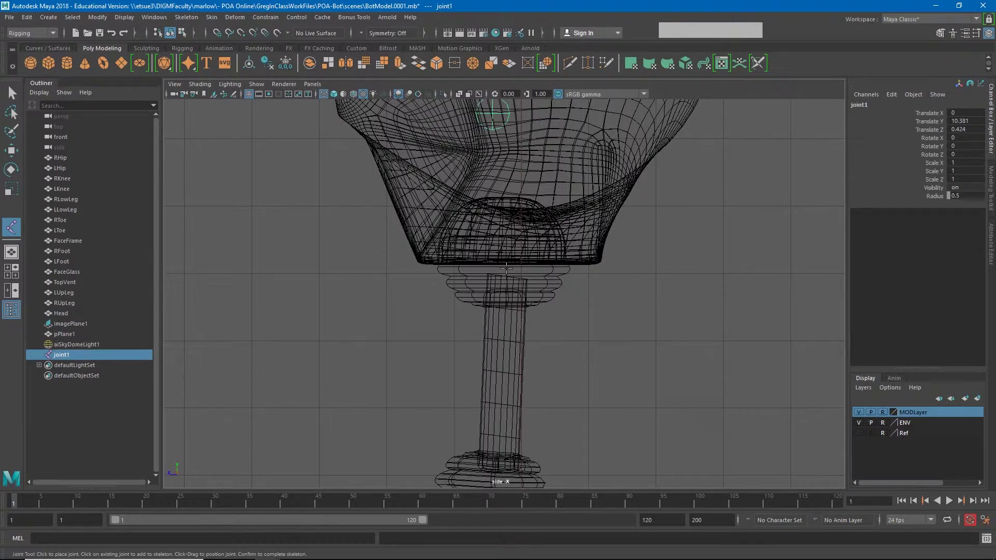
left_click(506, 269)
Add knee, ankle, foot and toe-tip joints, then finish the six-joint chain
middle_click_drag(525, 278, 541, 149, "alt")
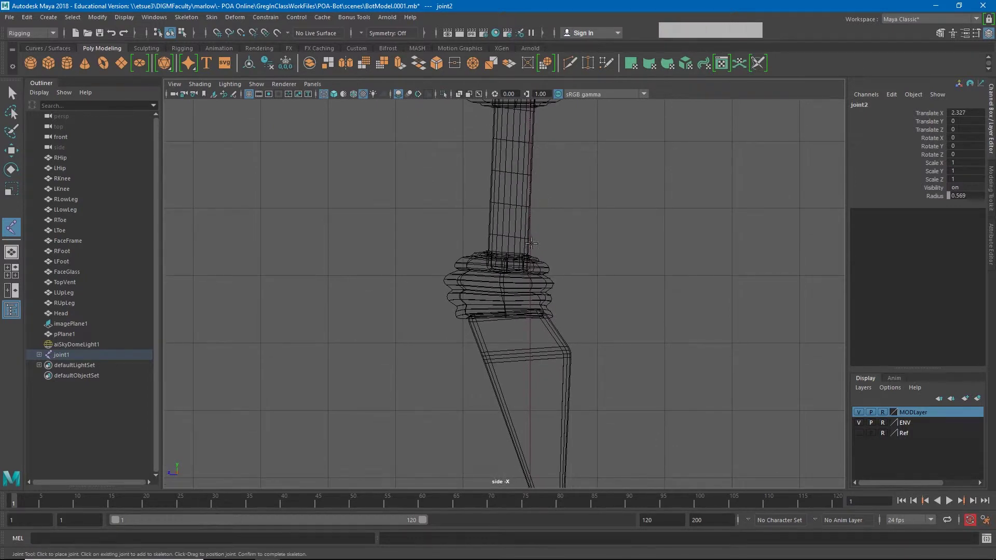
left_click(503, 284)
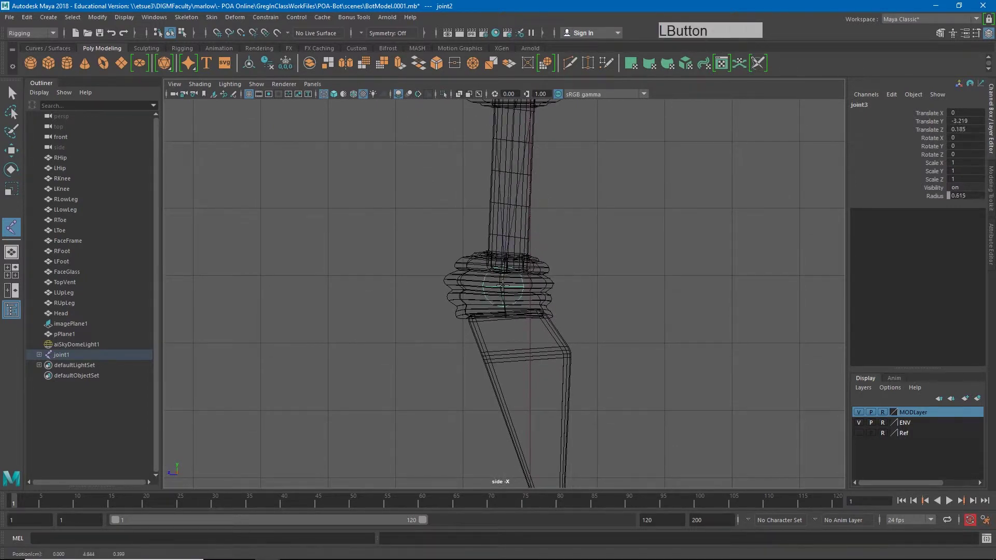
left_click_drag(502, 285, 504, 284)
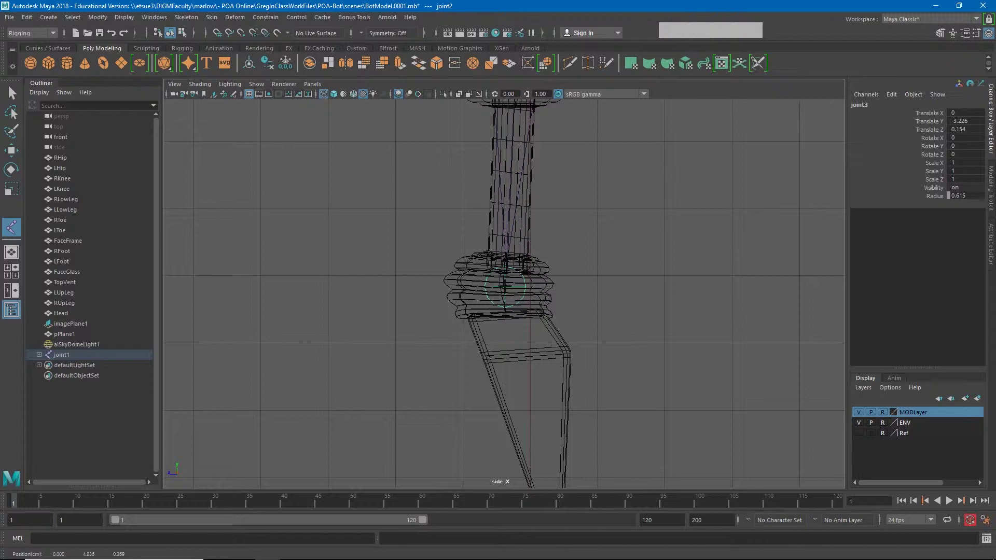
middle_click_drag(524, 337, 511, 125, "alt")
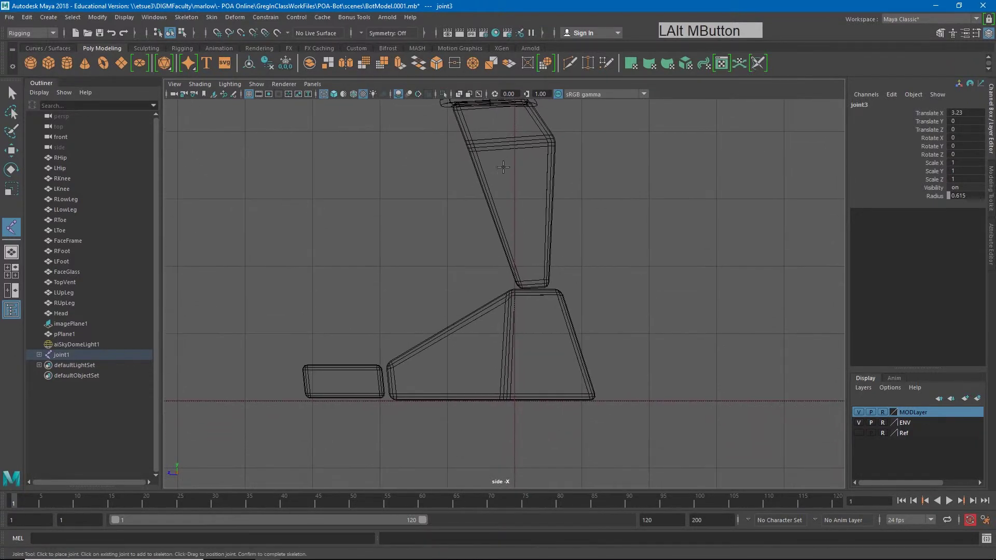
left_click(533, 289)
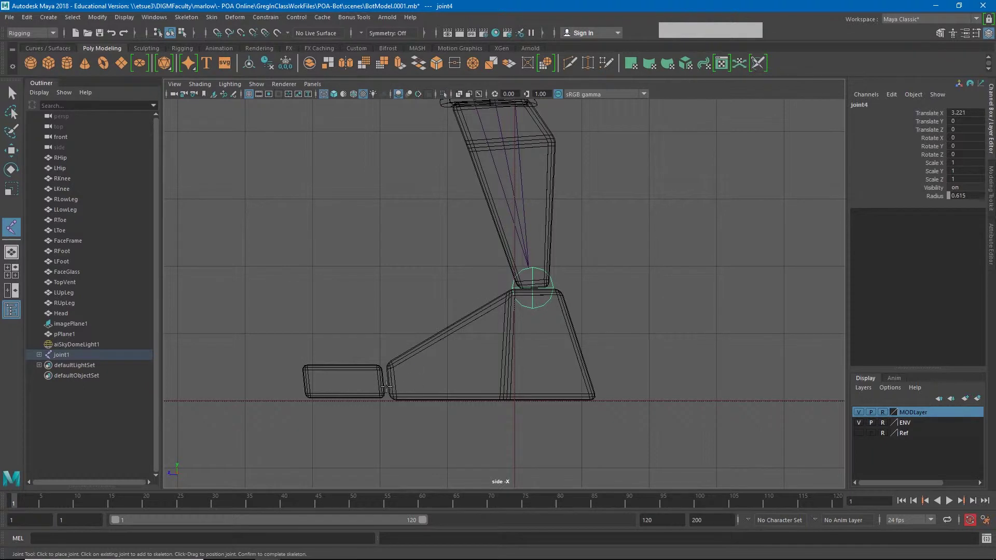
left_click_drag(386, 388, 383, 384)
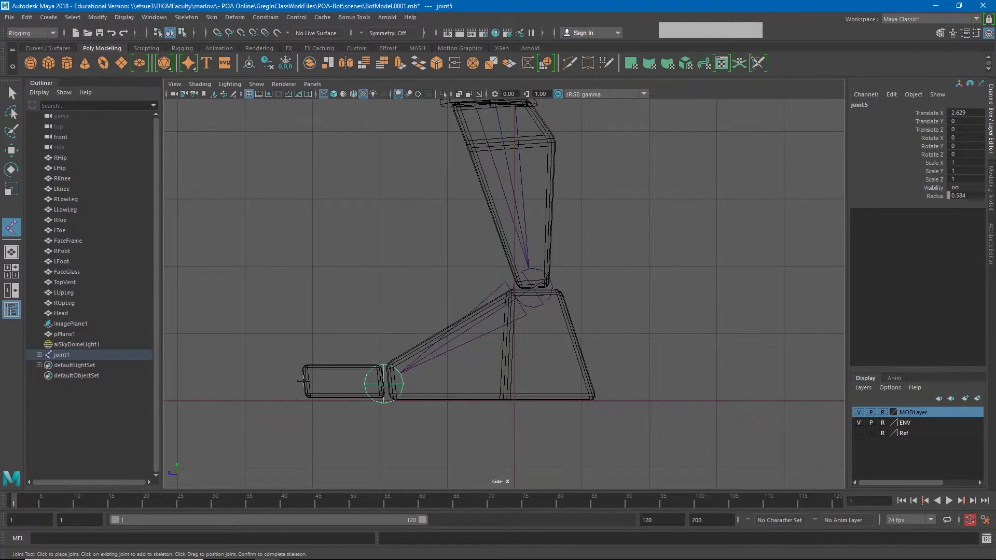
left_click_drag(304, 382, 304, 384)
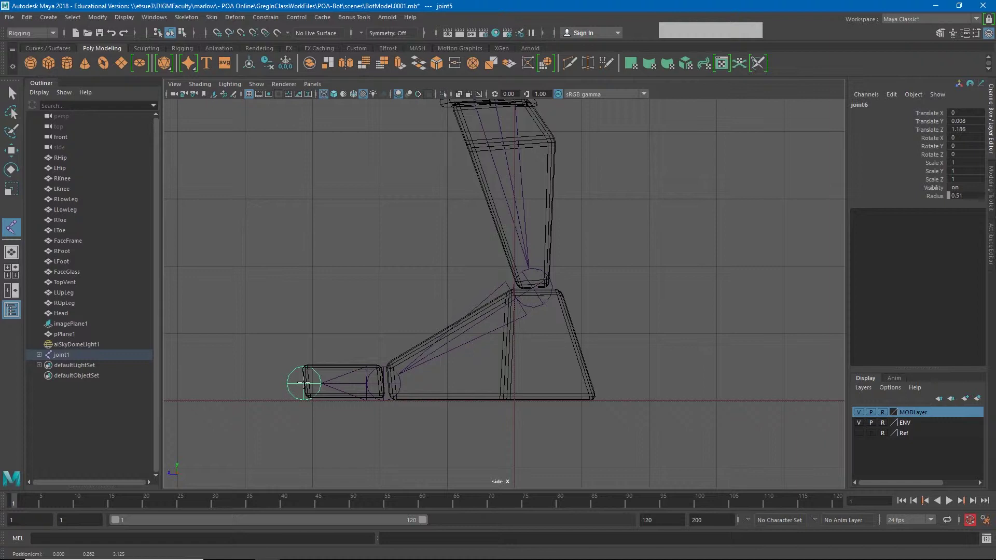
key("Return")
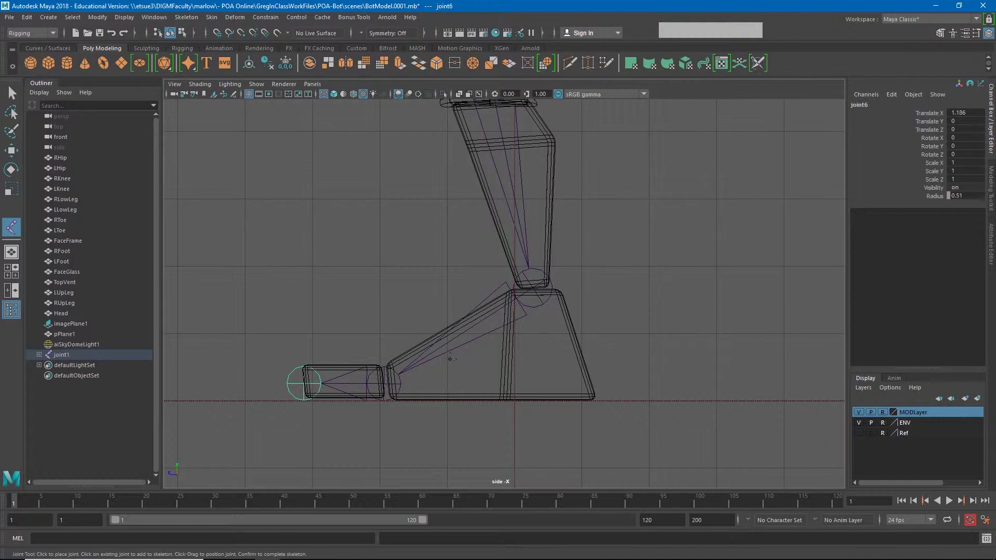
key("Return")
Orbit the four-view perspective camera to a level front view of the robot and joint1 chain
scroll(456, 266, "down", 5)
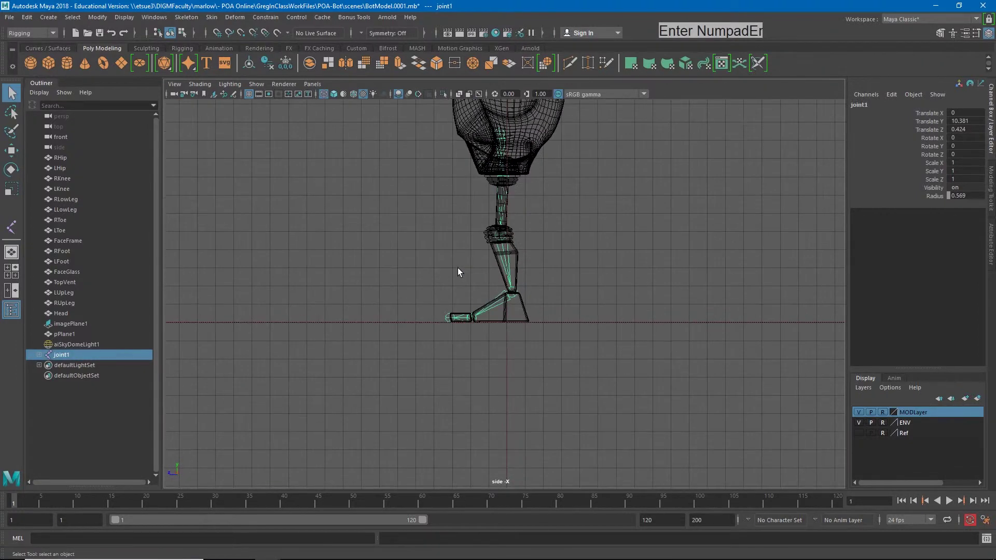
scroll(474, 199, "down", 3)
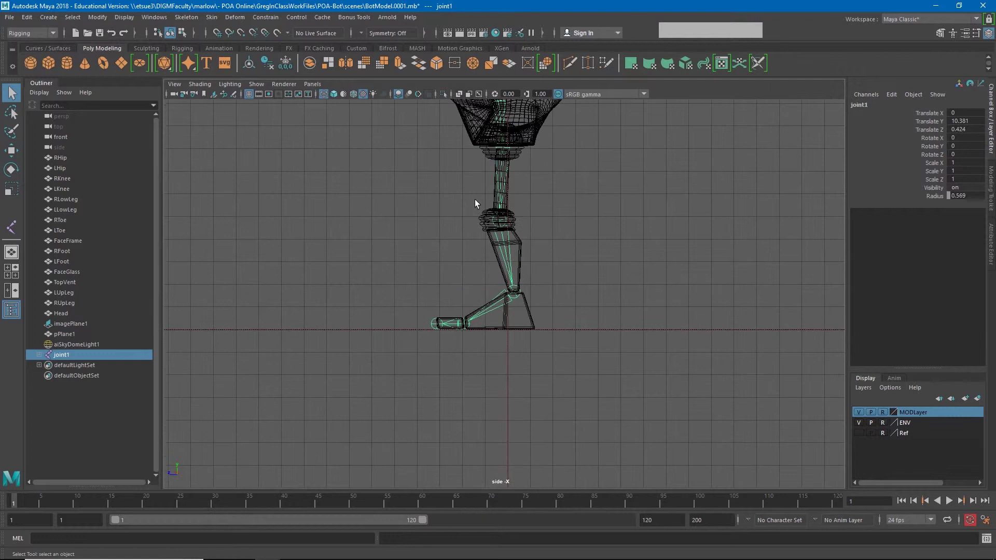
key("space")
key("space")
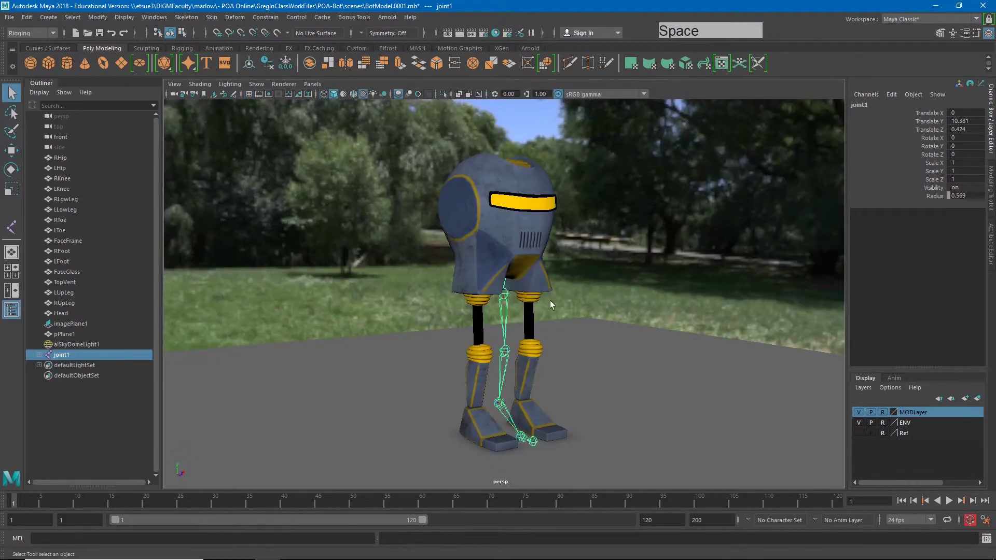
left_click_drag(655, 328, 608, 326, "alt")
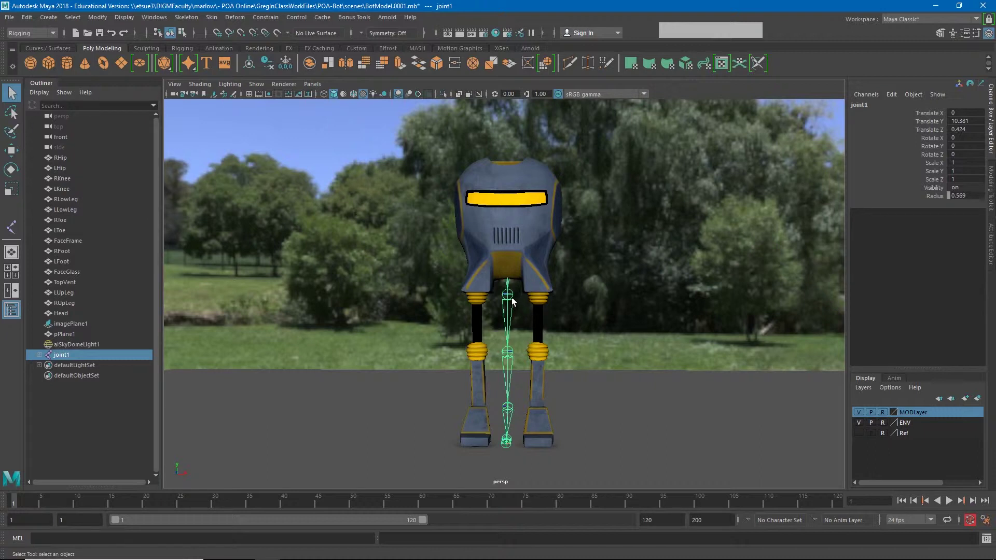
key("w")
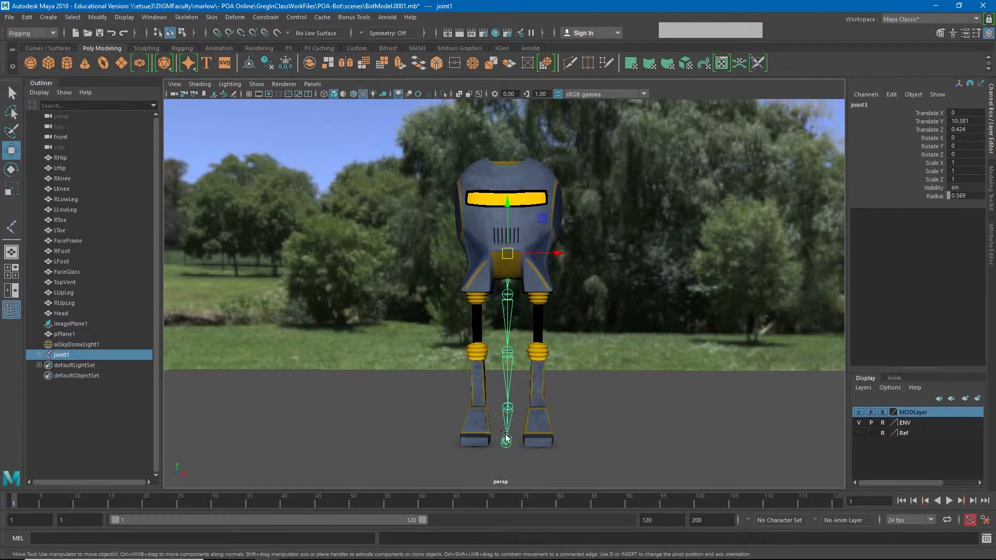
left_click(250, 94)
left_click_drag(438, 327, 419, 406, "alt")
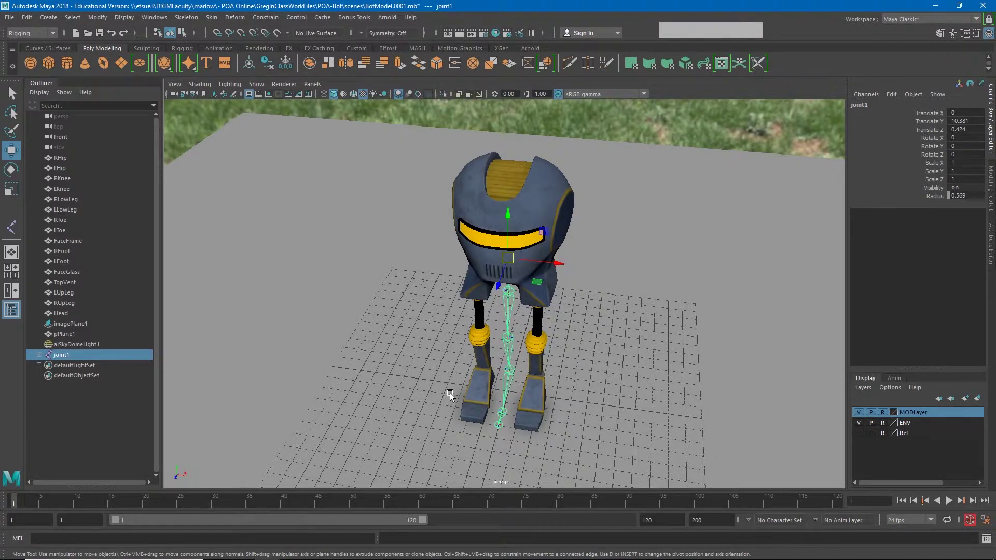
left_click_drag(493, 423, 497, 358, "alt")
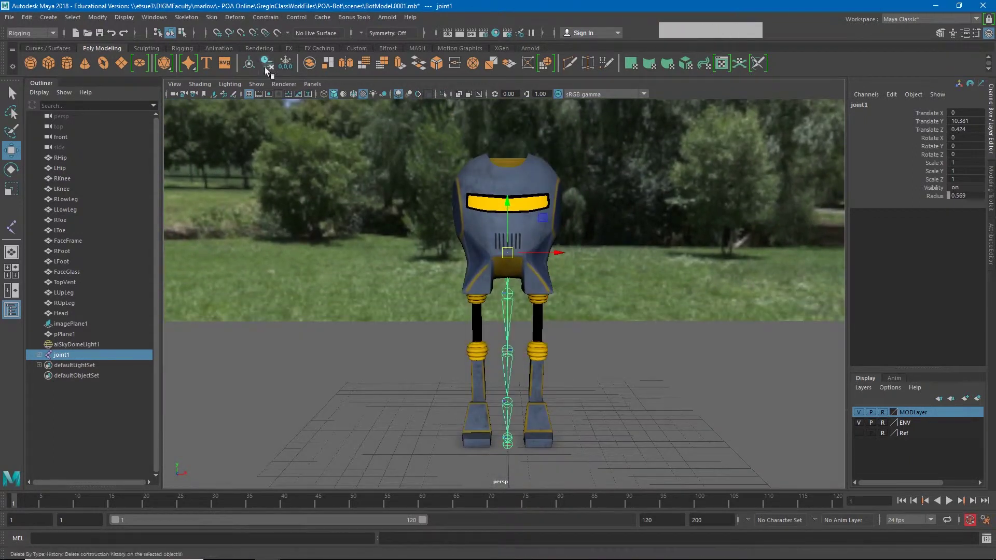
left_click(249, 94)
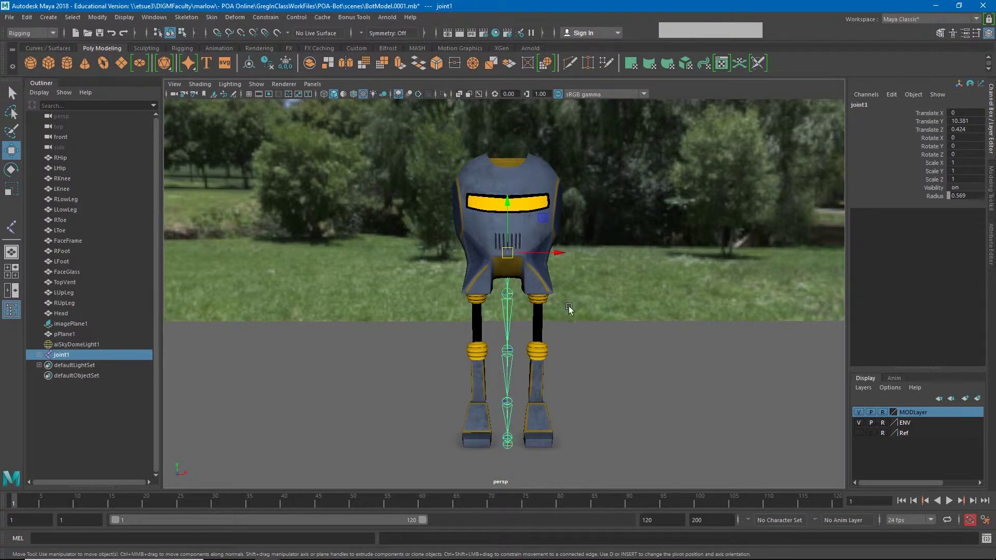
In the front view, move joint2 and the chain below it sideways into the right-hand leg
key("space")
left_click_drag(543, 339, 551, 368)
middle_click_drag(556, 378, 536, 157, "alt")
left_click(502, 169)
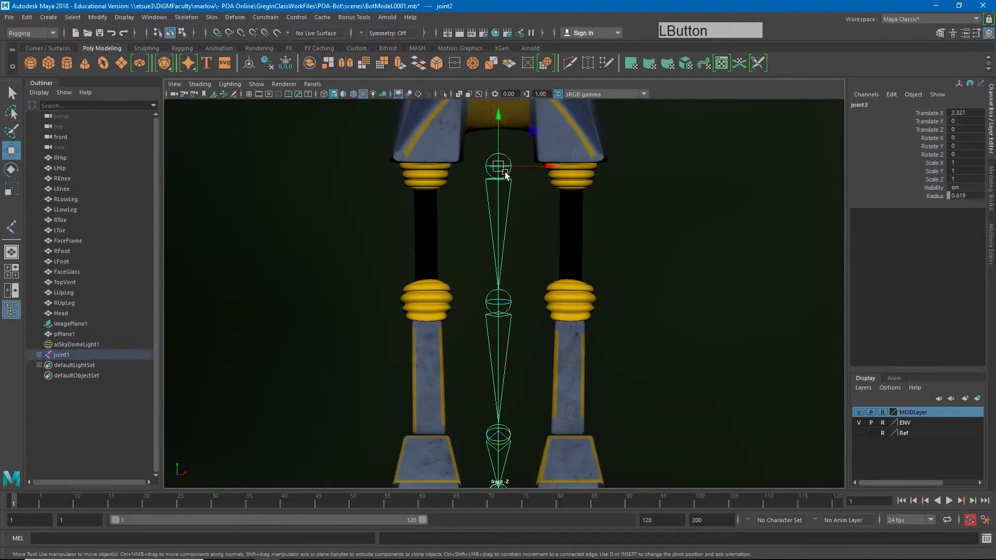
left_click_drag(521, 171, 596, 169)
key("4")
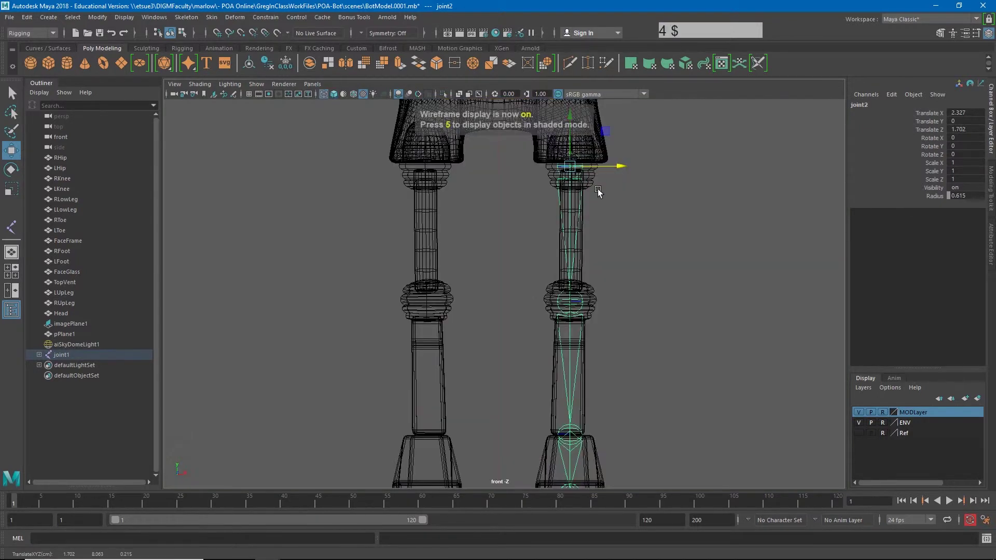
left_click_drag(606, 166, 607, 168)
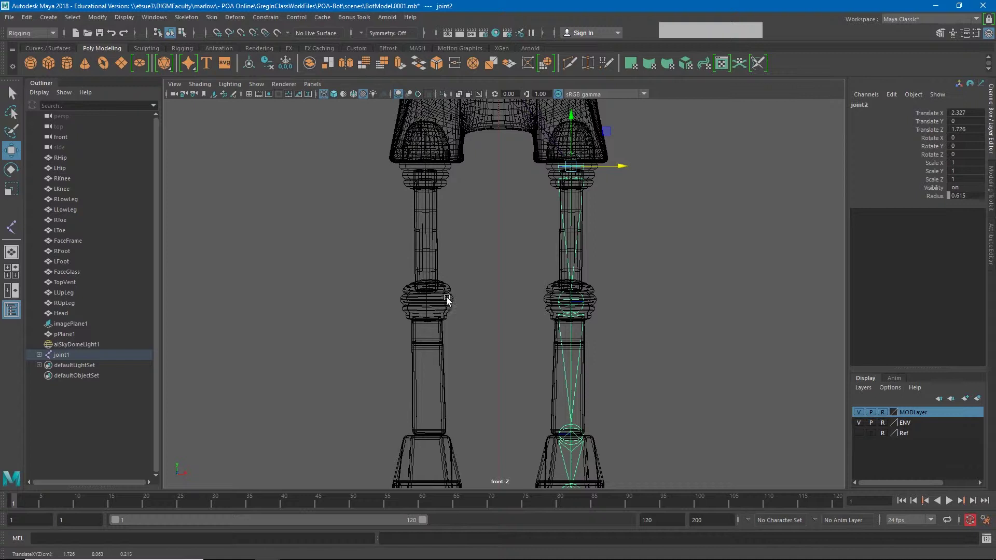
scroll(447, 297, "down", 5)
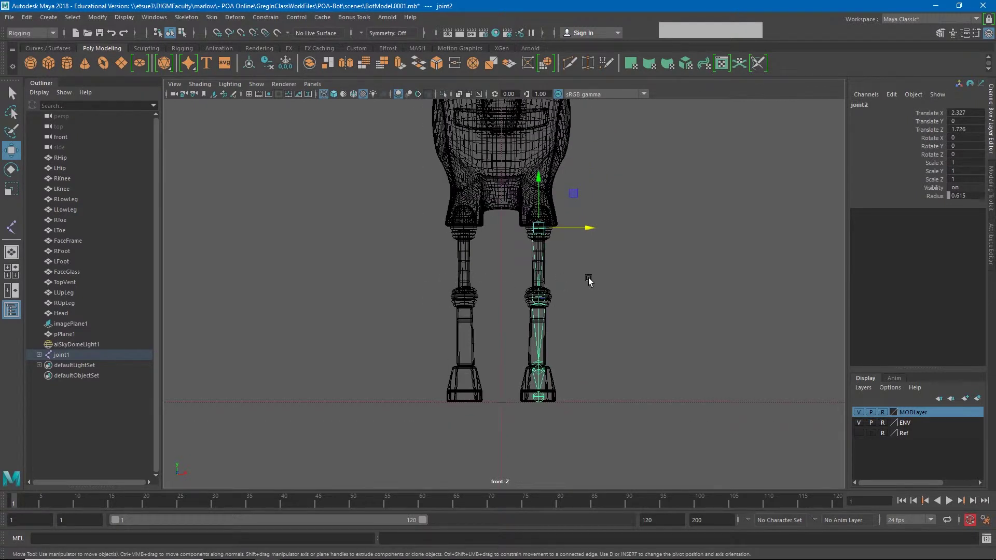
Expand joint1's full hierarchy down to joint6 in the Outliner, then deselect
left_click(39, 355)
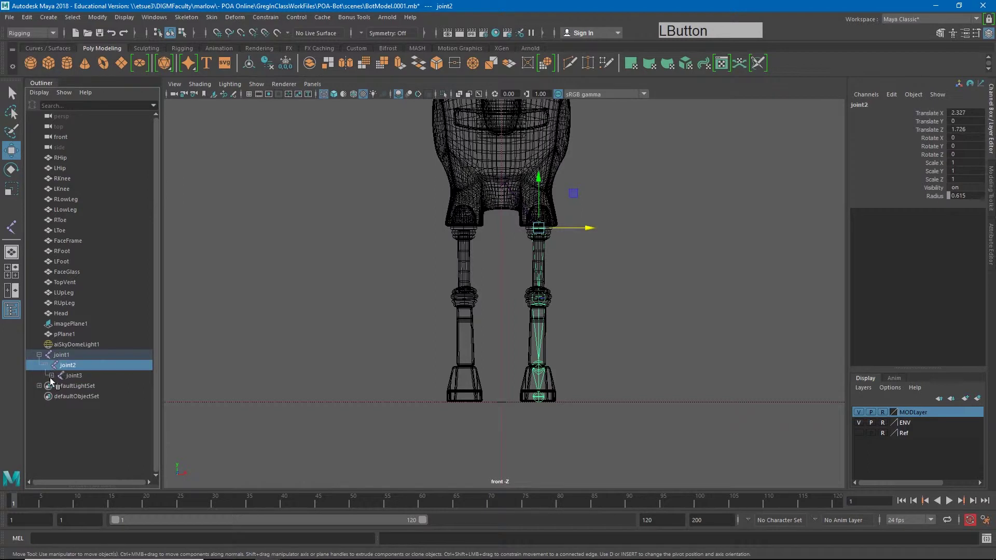
left_click(51, 375)
left_click(57, 386)
left_click(39, 355)
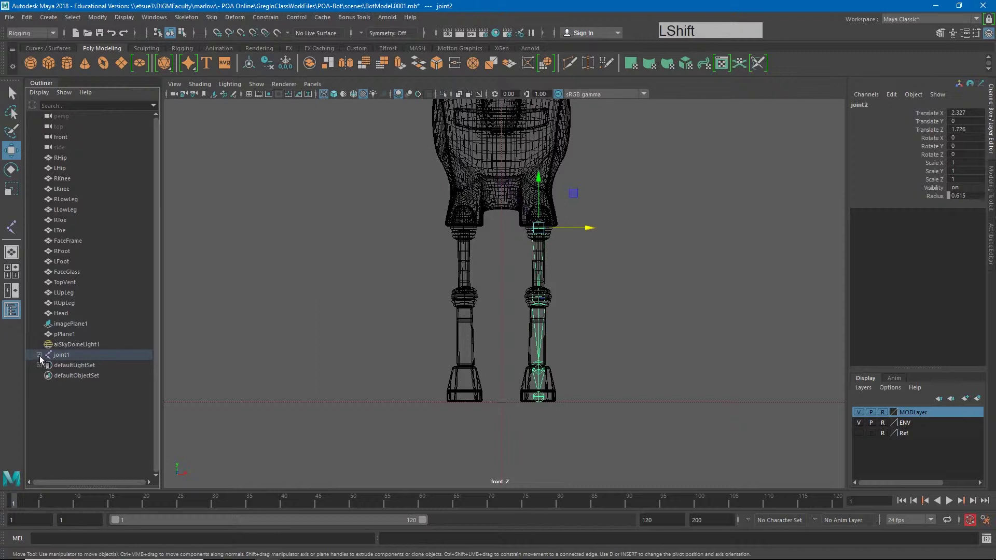
left_click(39, 354, "shift")
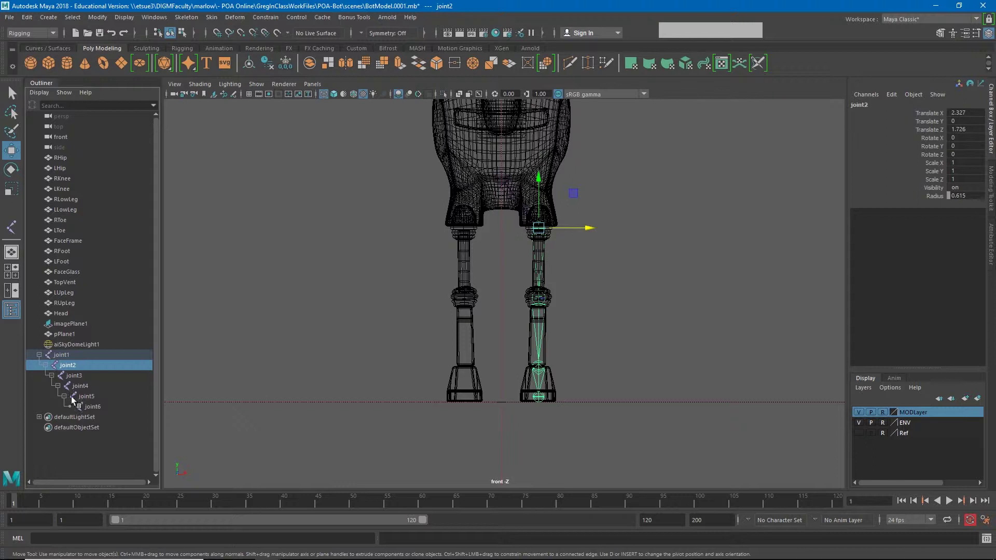
left_click(62, 355)
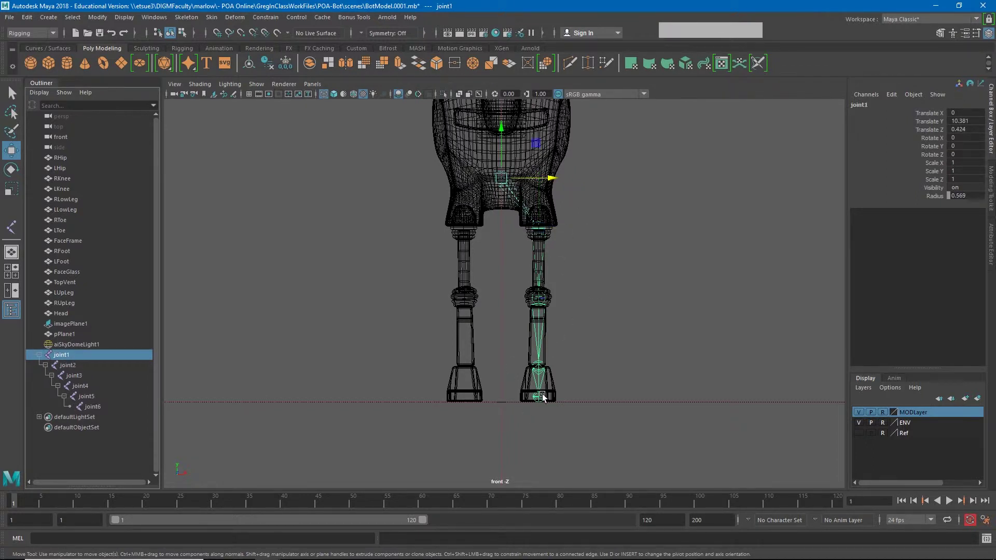
left_click(570, 313)
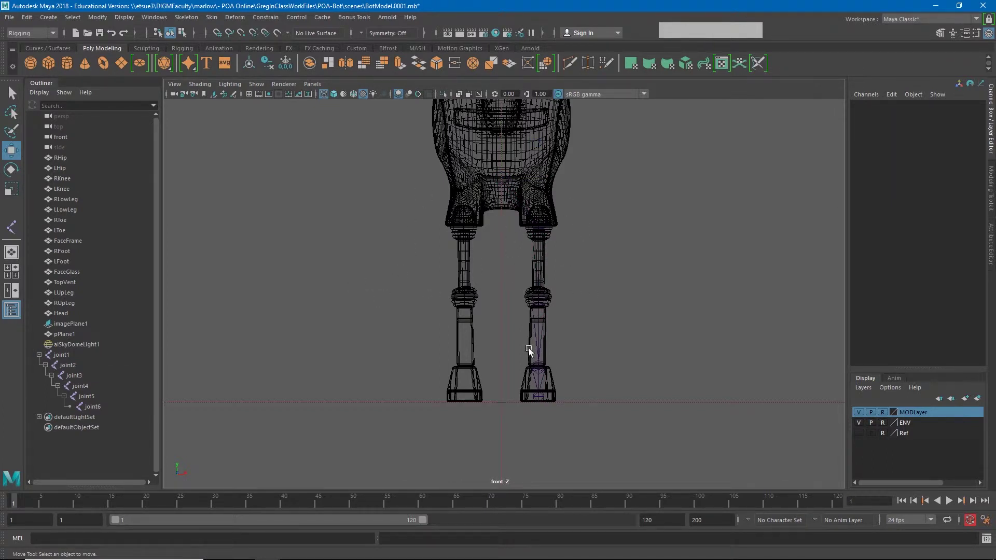
Rename joint1 to Root and joint2 to L_Hip
left_click(59, 355)
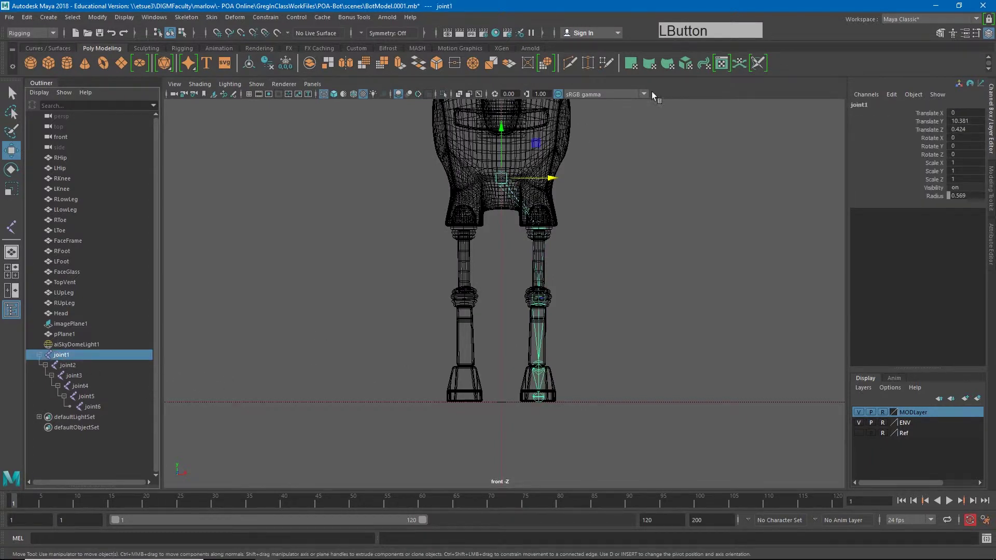
double_click(61, 355)
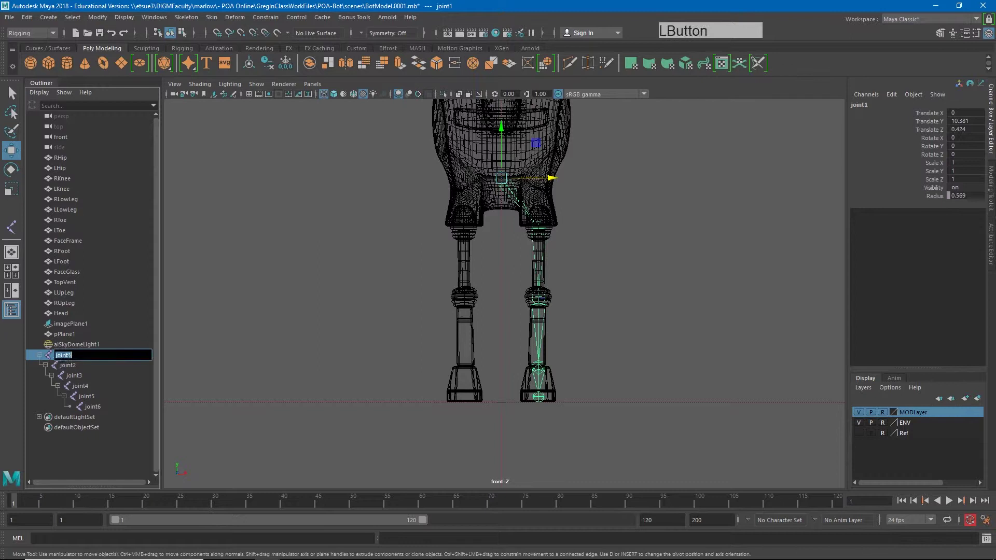
type("Root")
key("Return")
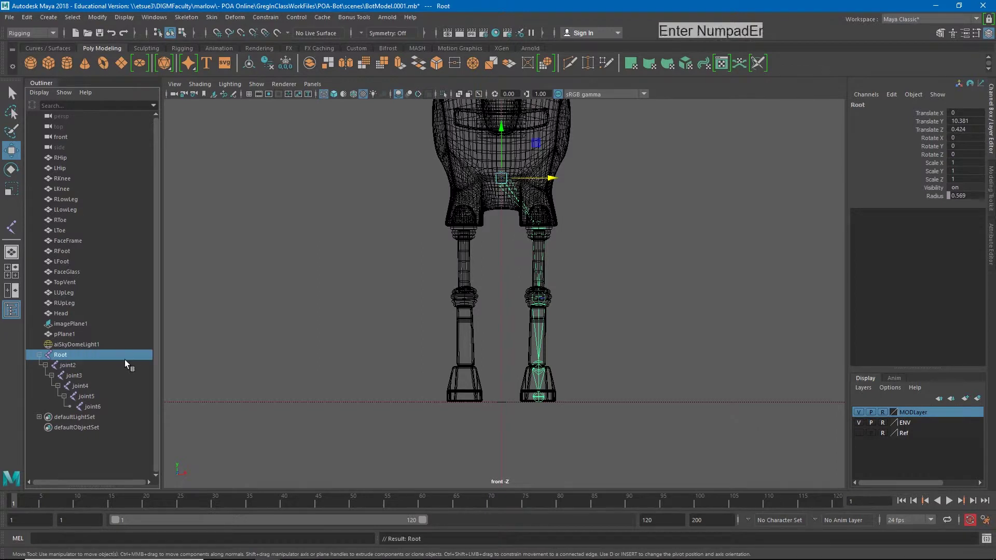
left_click(540, 234)
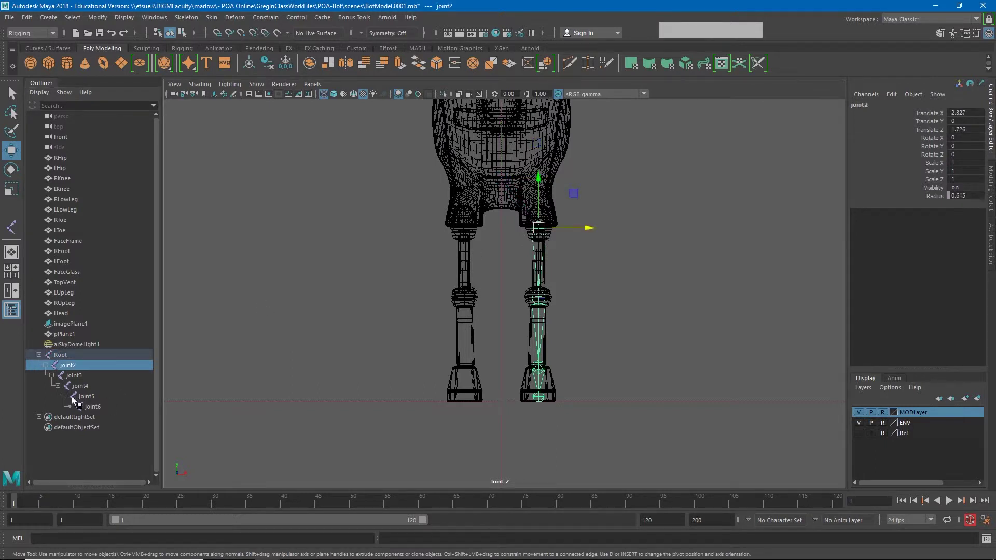
double_click(70, 365)
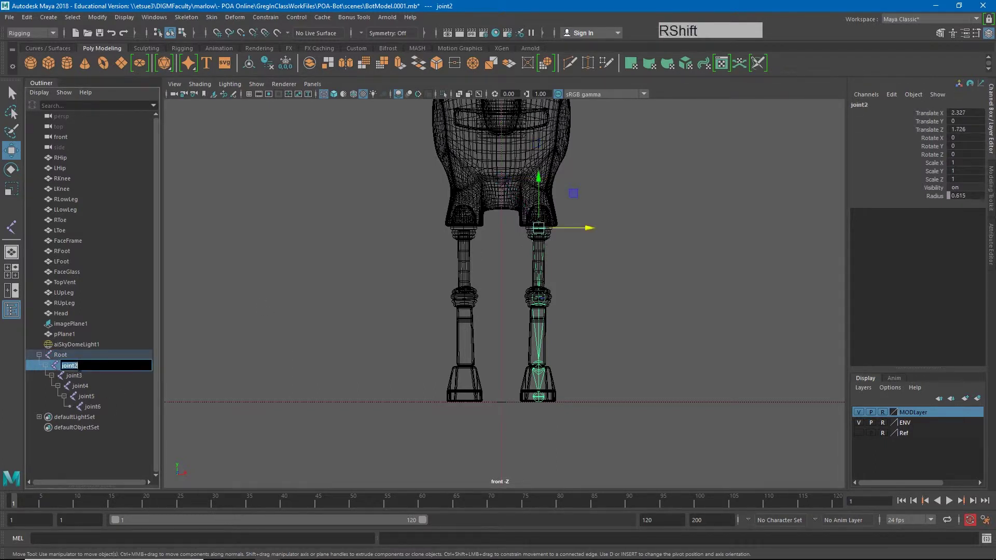
type("LHip")
key("Left")
type("_")
key("Return")
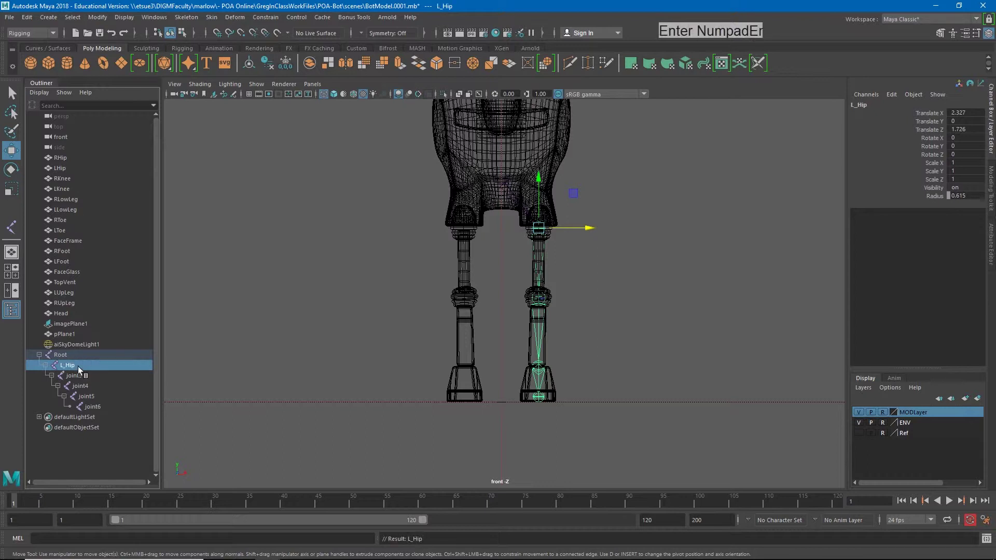
Rename joint3, joint4 and joint5 to L_Knee, L_Ankle and L_Toe
double_click(80, 375)
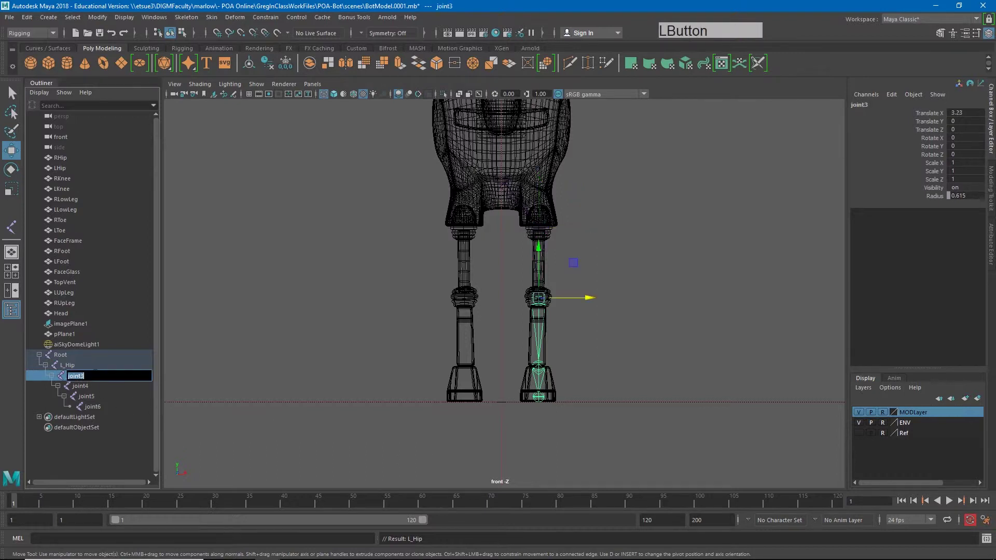
type("LKnee")
key("Return")
left_click(70, 375)
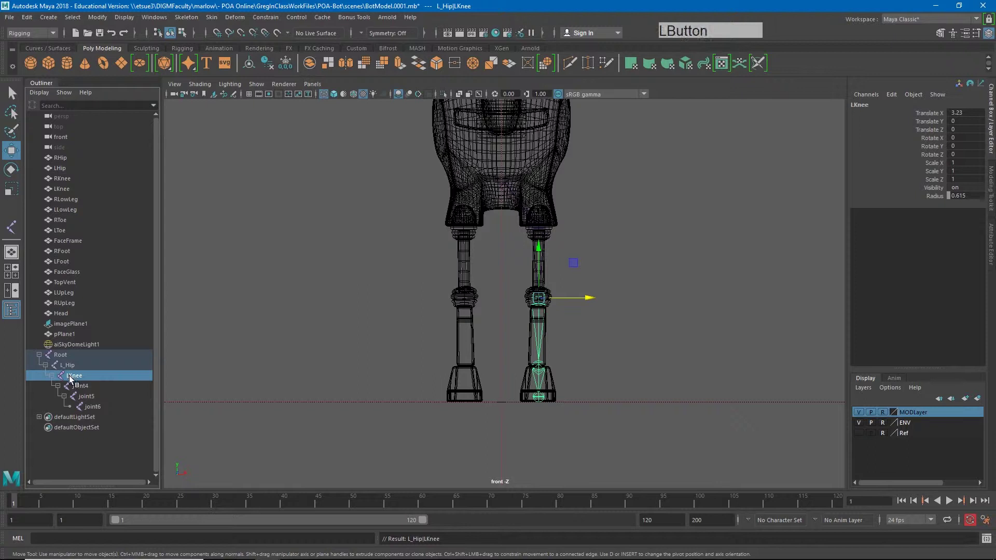
left_click(71, 377)
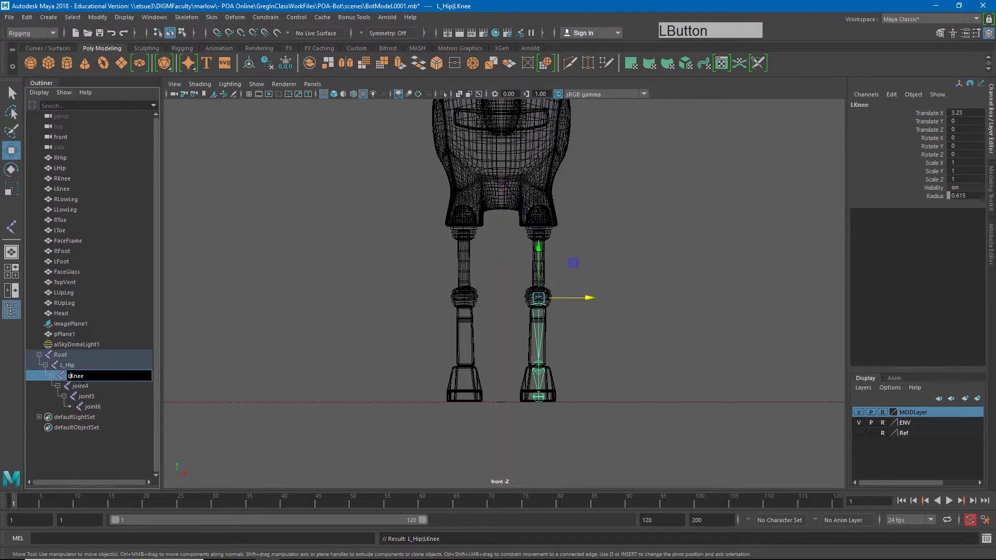
type("_")
key("Return")
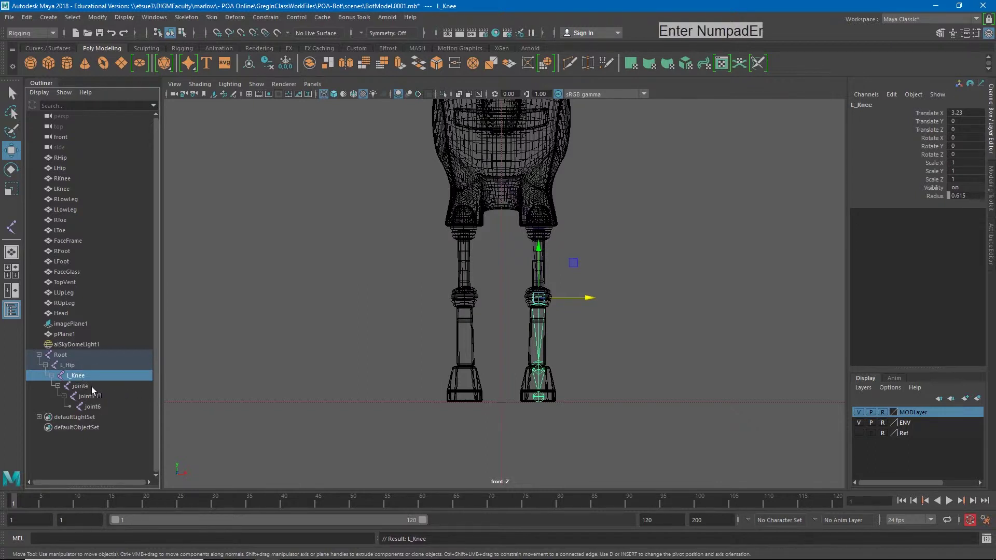
double_click(92, 387)
type("L")
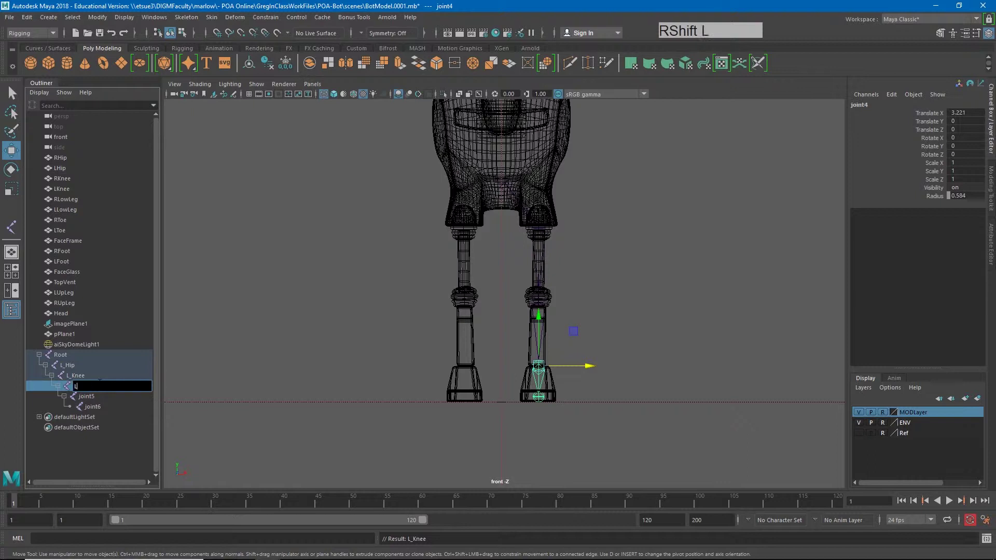
type("_Ankle")
key("Return")
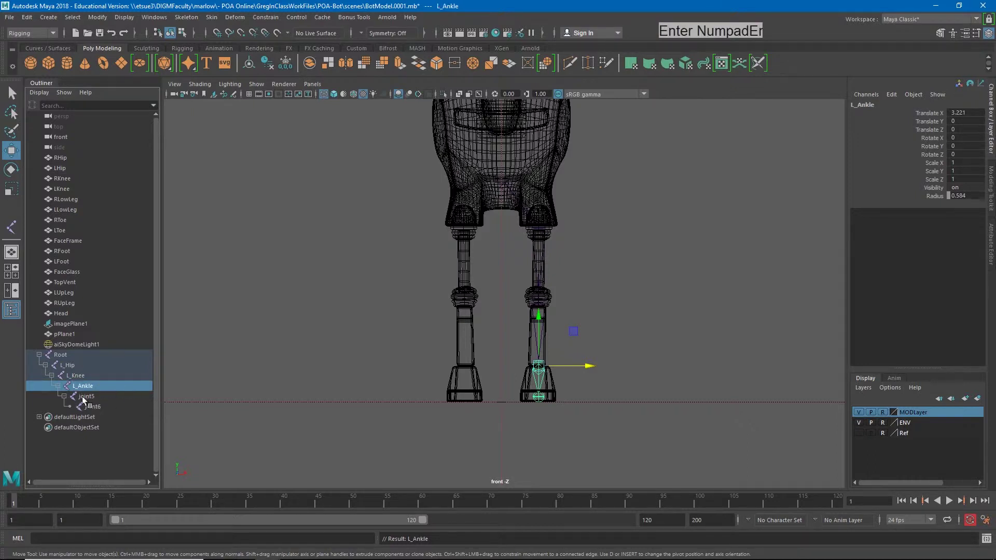
double_click(81, 396)
type("L")
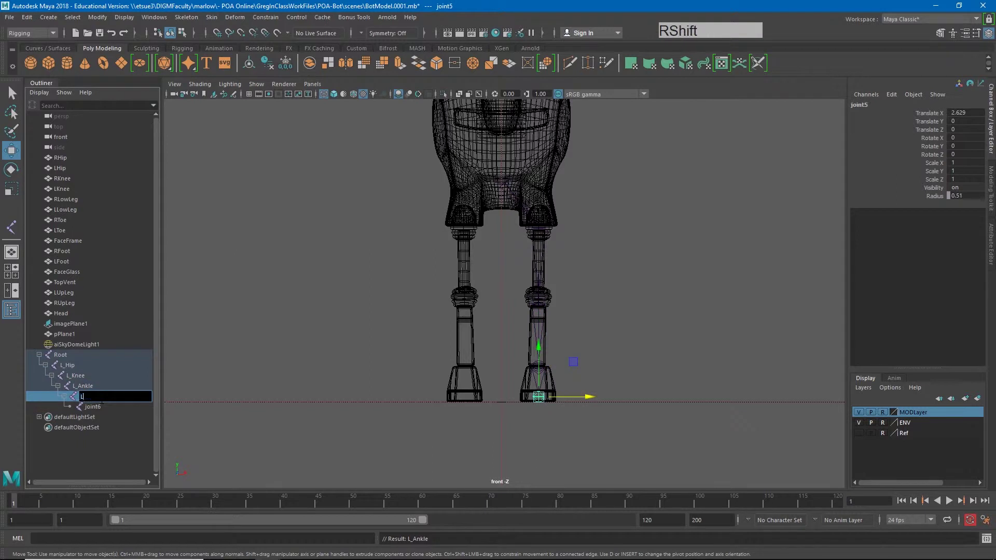
type("_Toe")
key("Return")
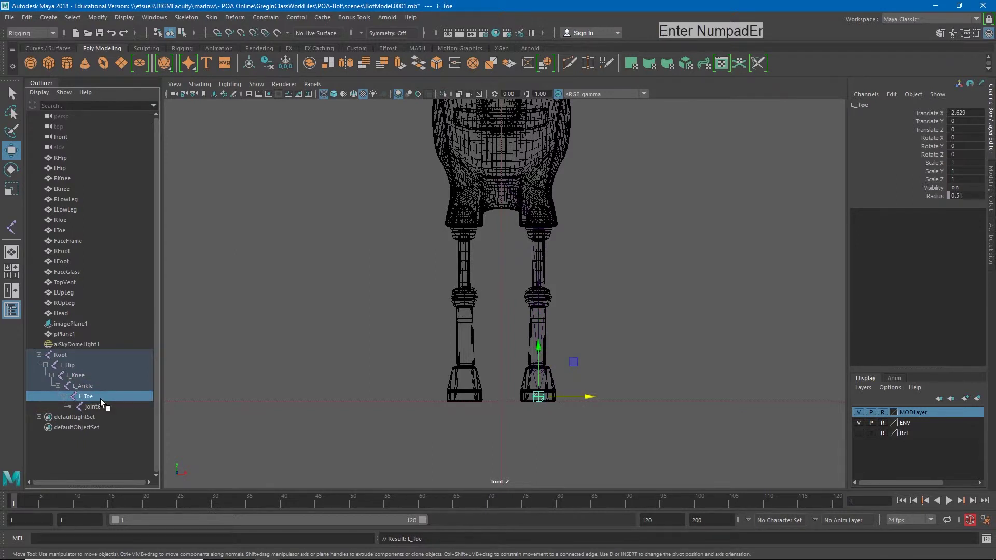
Switch to the perspective view and rename joint6 to L_ToeEND
double_click(96, 406)
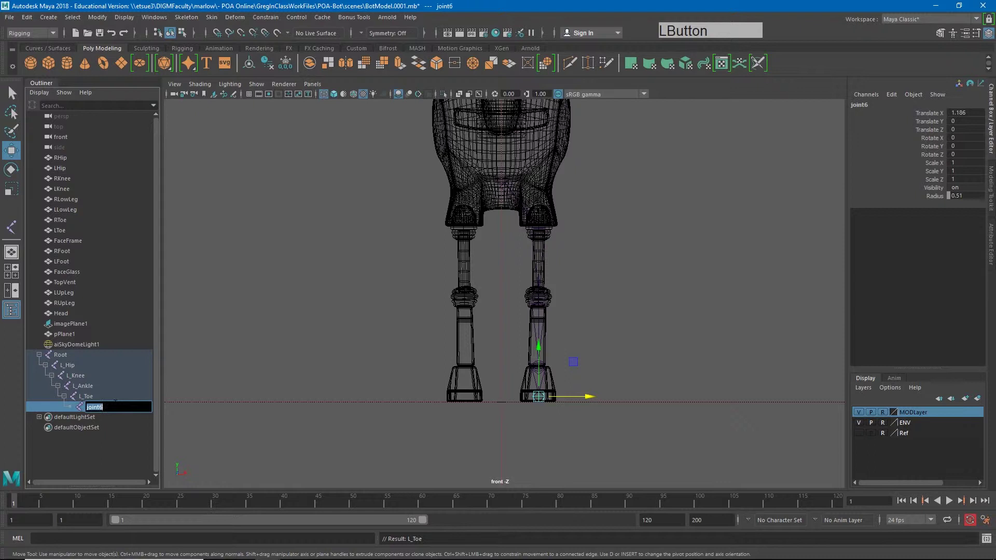
left_click(508, 301)
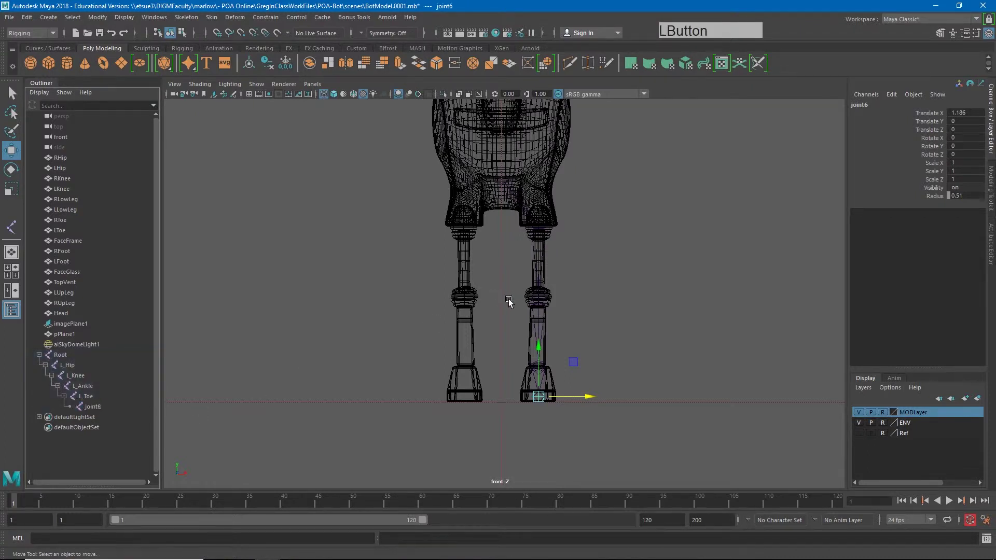
key("space")
left_click_drag(506, 312, 511, 280)
left_click_drag(512, 334, 471, 448, "alt")
left_click(475, 446)
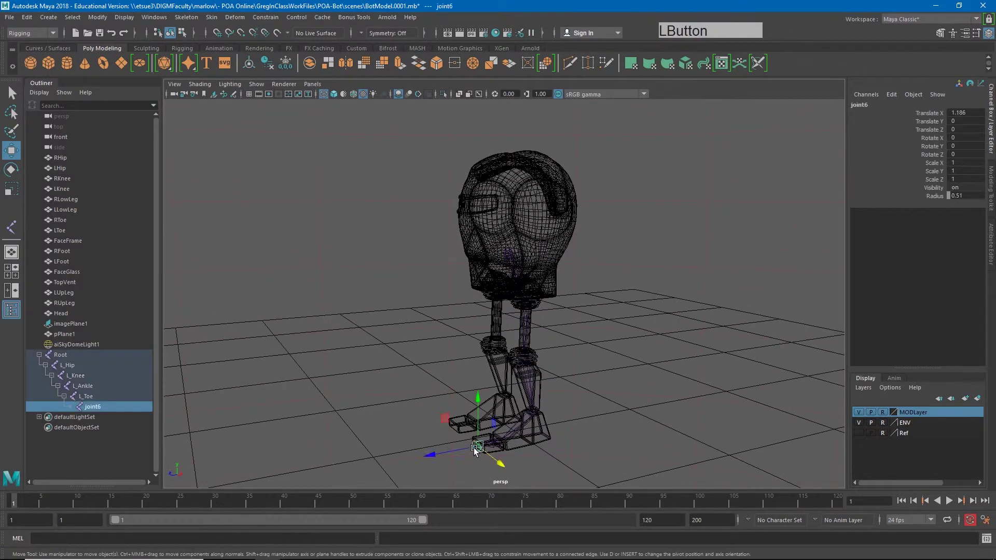
double_click(98, 408)
type("LT")
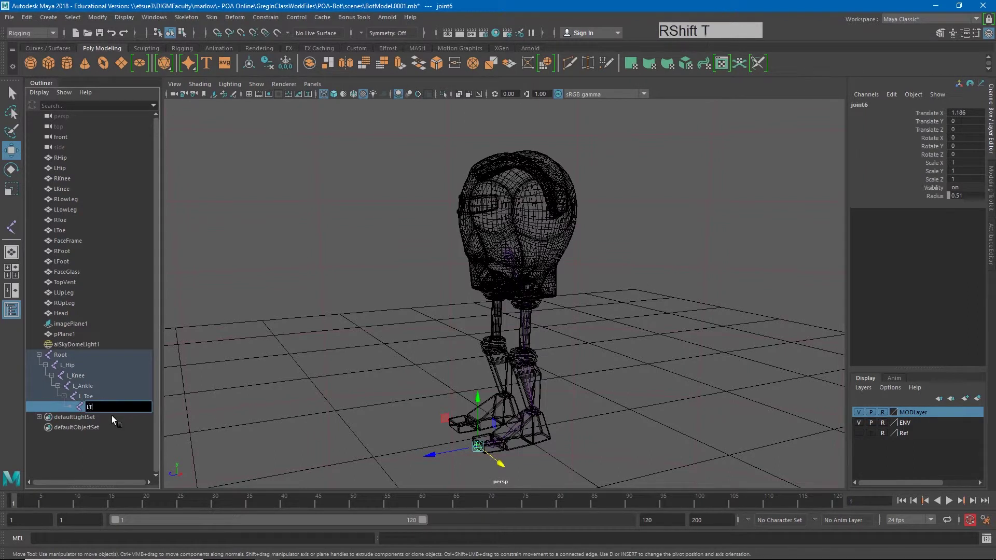
key("BackSpace")
type("_ToeEND")
key("Return")
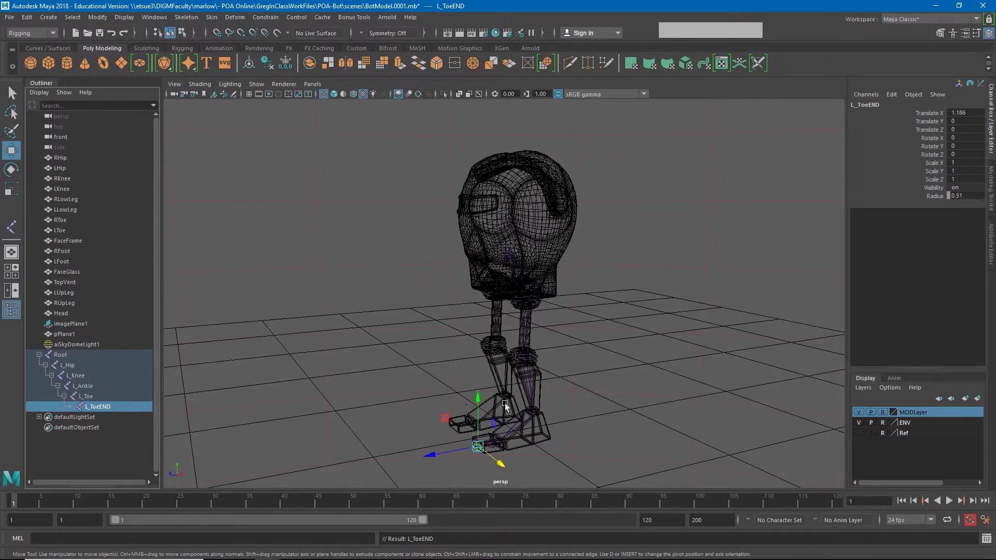
Zoom in on the feet and select the L_Toe joint
left_click(398, 327)
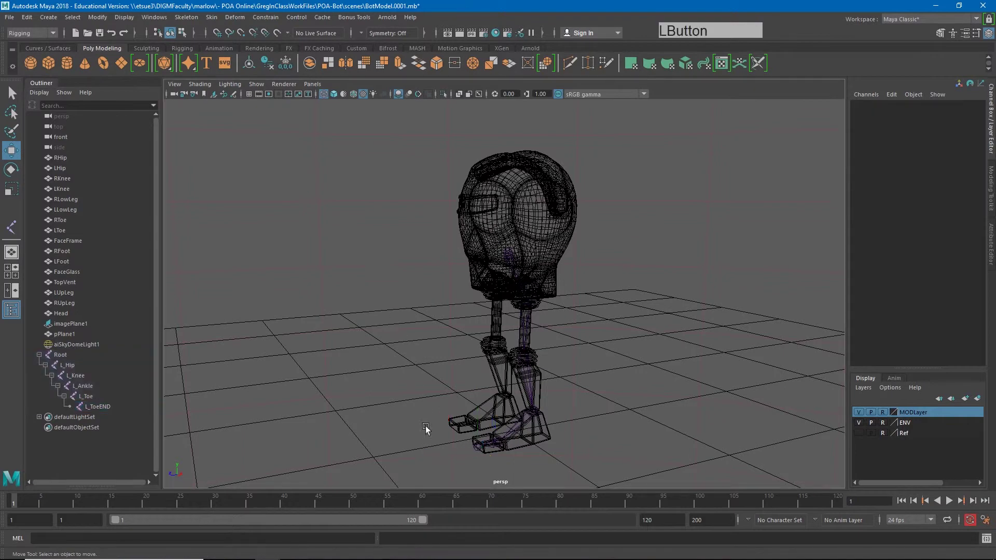
left_click_drag(425, 427, 596, 448, "alt")
left_click(531, 442)
right_click_drag(596, 449, 570, 446, "alt")
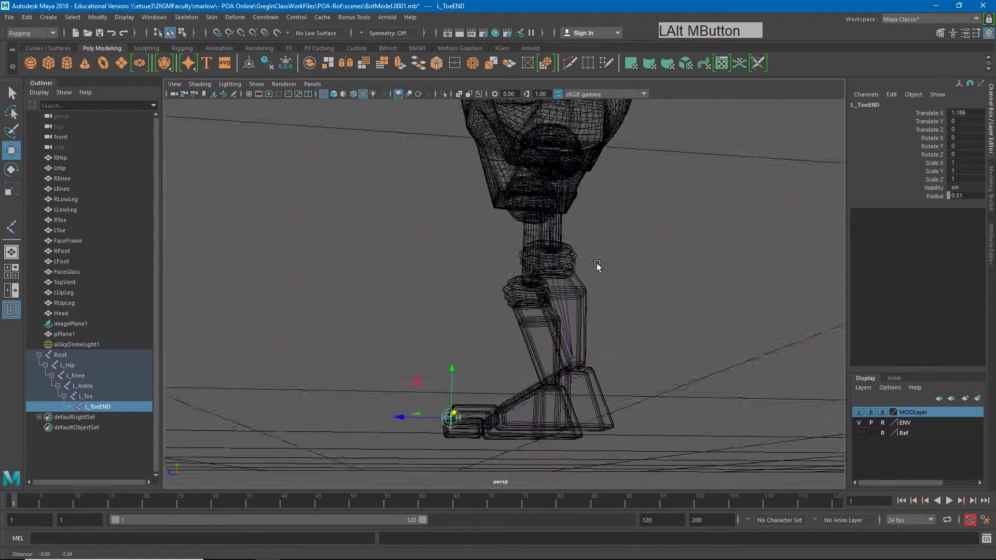
middle_click_drag(570, 446, 560, 368, "alt")
left_click_drag(560, 368, 530, 426, "alt")
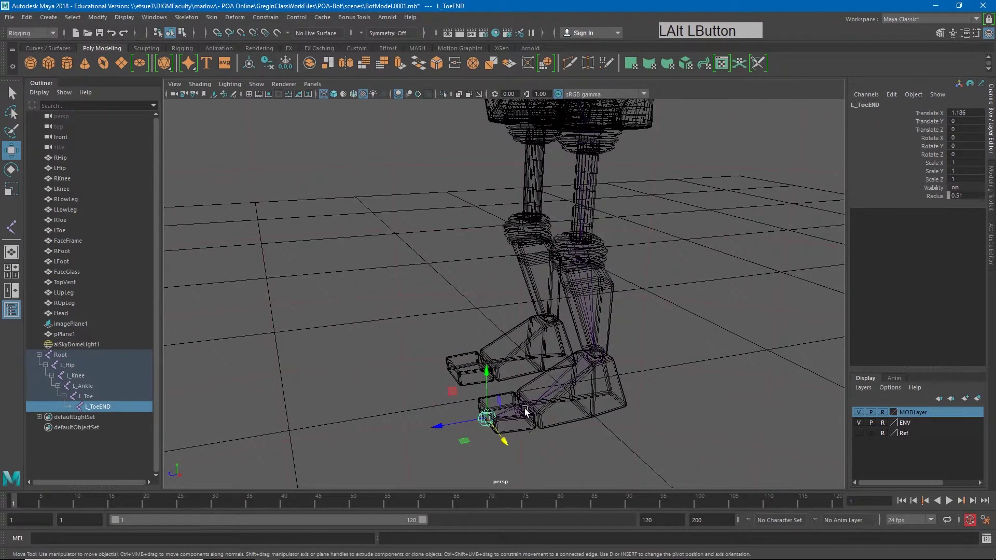
left_click(520, 412)
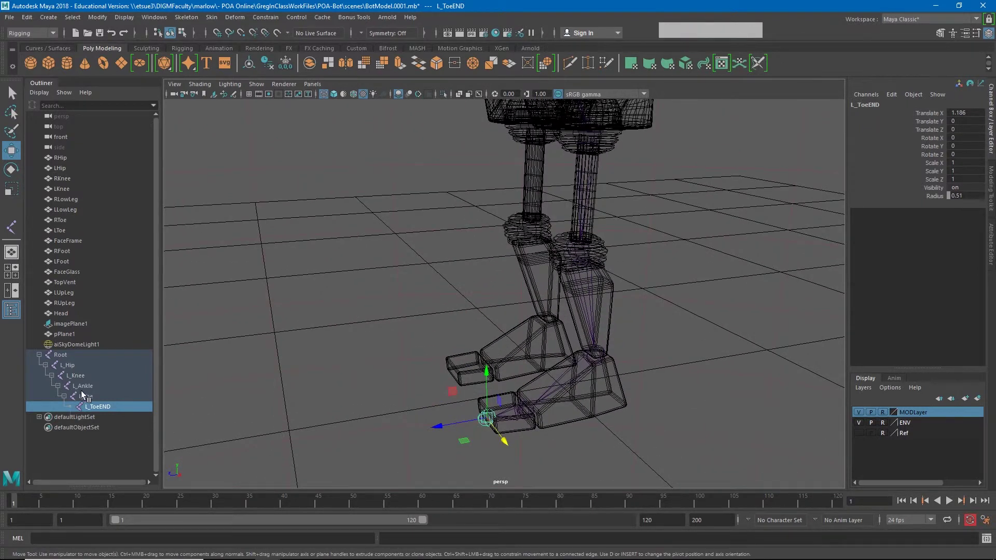
left_click(520, 432)
left_click(526, 413)
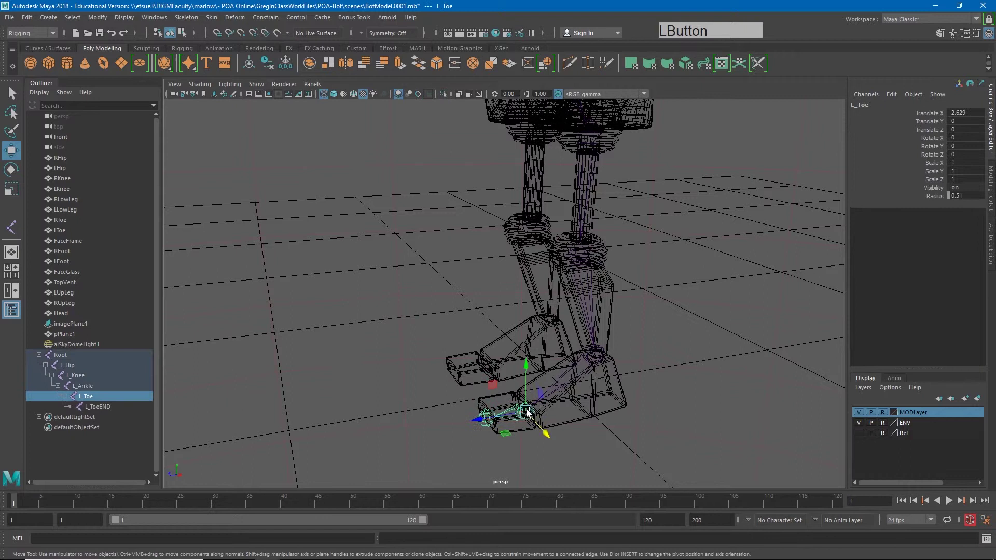
Test-rotate L_Toe twice, undoing each bend
key("e")
left_click_drag(520, 369, 501, 415)
key("ctrl+z")
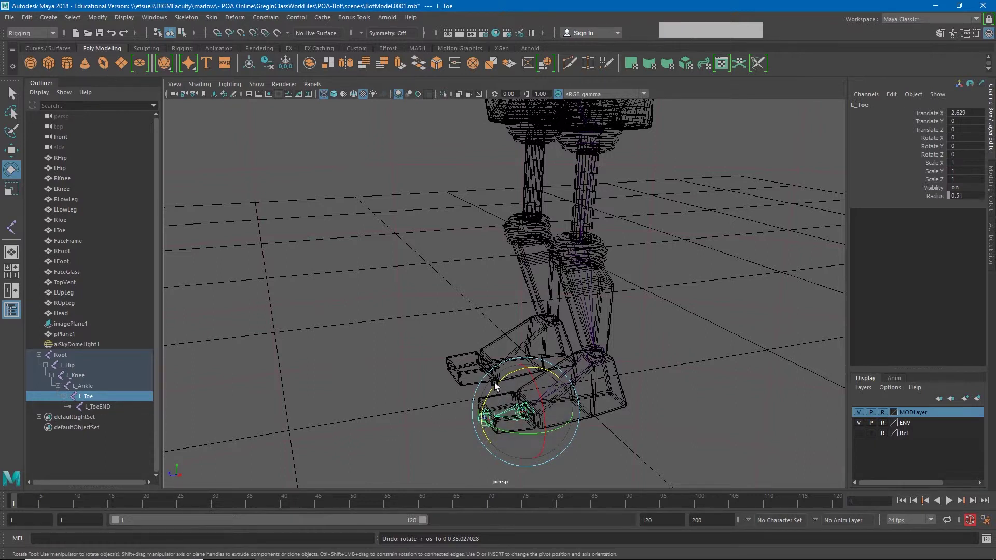
left_click_drag(493, 385, 476, 431)
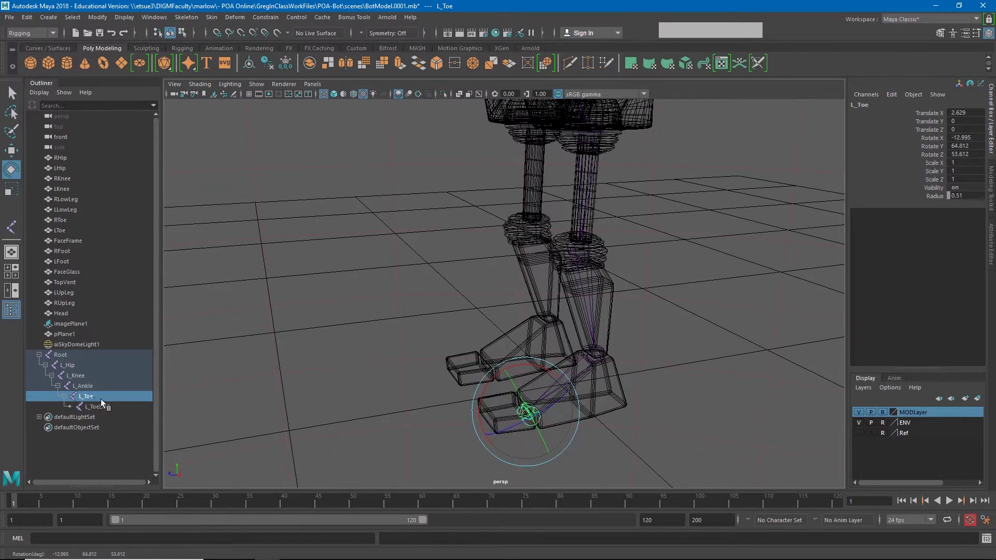
key("ctrl+z")
key("ctrl+z")
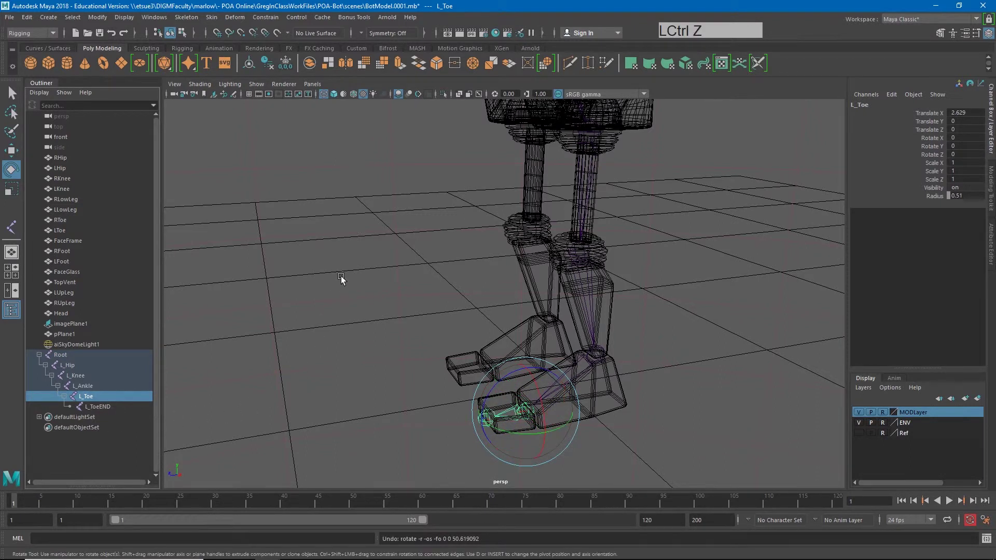
Return to a front view with textured shaded display and nothing selected
right_click_drag(340, 278, 439, 276, "alt")
middle_click_drag(440, 276, 409, 311, "alt")
mouse_move(409, 311)
left_mouse_down("alt")
mouse_move(381, 329)
mouse_move(467, 306)
mouse_move(487, 286)
left_mouse_up("alt")
key("5")
left_click(510, 315)
key("6")
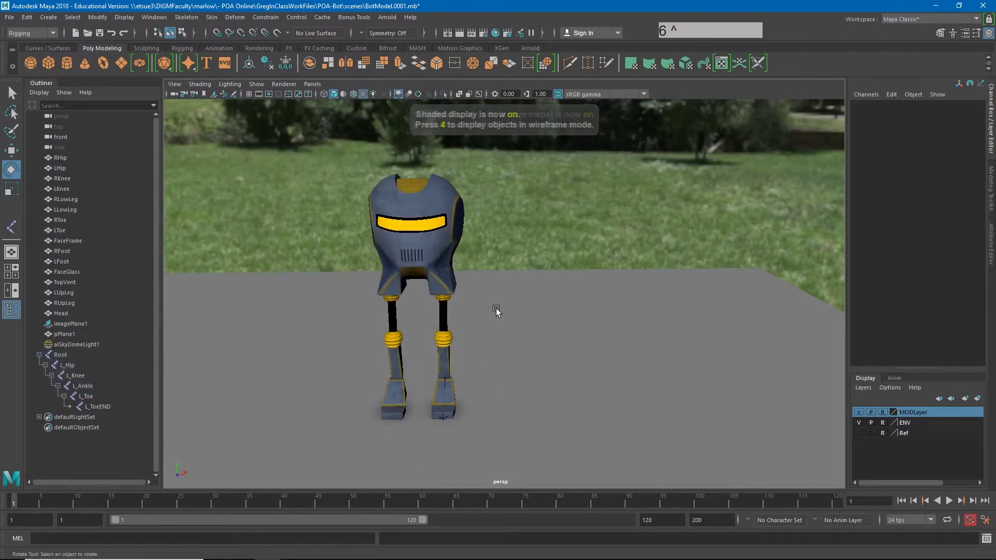
Turn on X-Ray Joints so the skeleton shows through the robot geometry
left_click(200, 84)
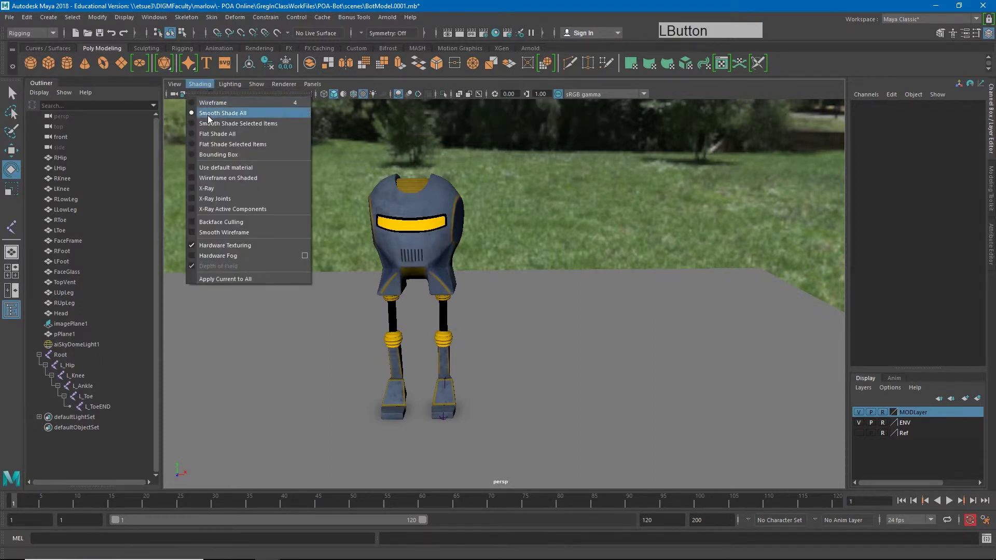
left_click(195, 199)
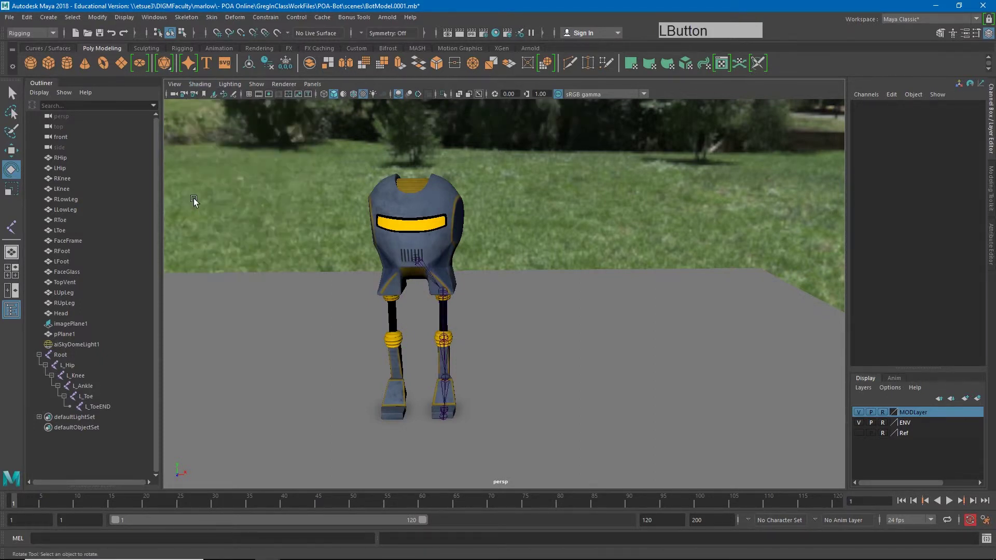
left_click_drag(455, 341, 409, 331, "alt")
right_click_drag(409, 332, 462, 327, "alt")
Cycle the viewport through wireframe, smooth shaded and textured display modes
key("4")
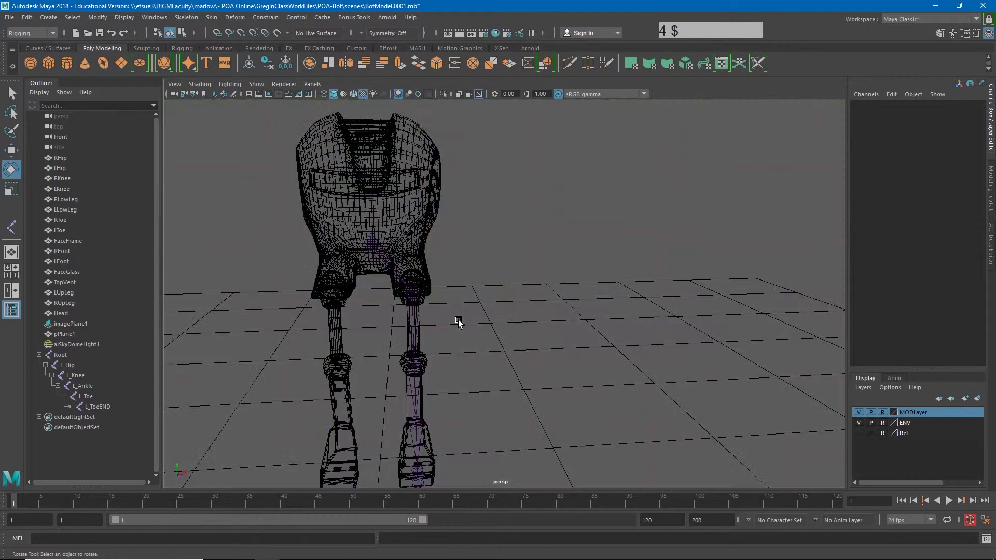
key("5")
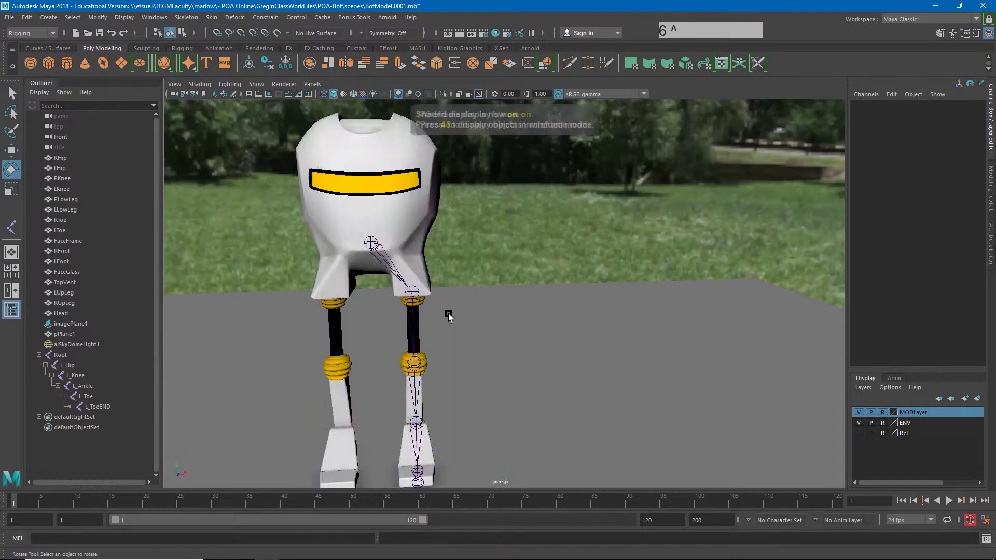
key("6")
Select the L_Hip joint inside the textured robot
middle_click_drag(433, 335, 519, 328, "alt")
right_click_drag(519, 328, 507, 296, "alt")
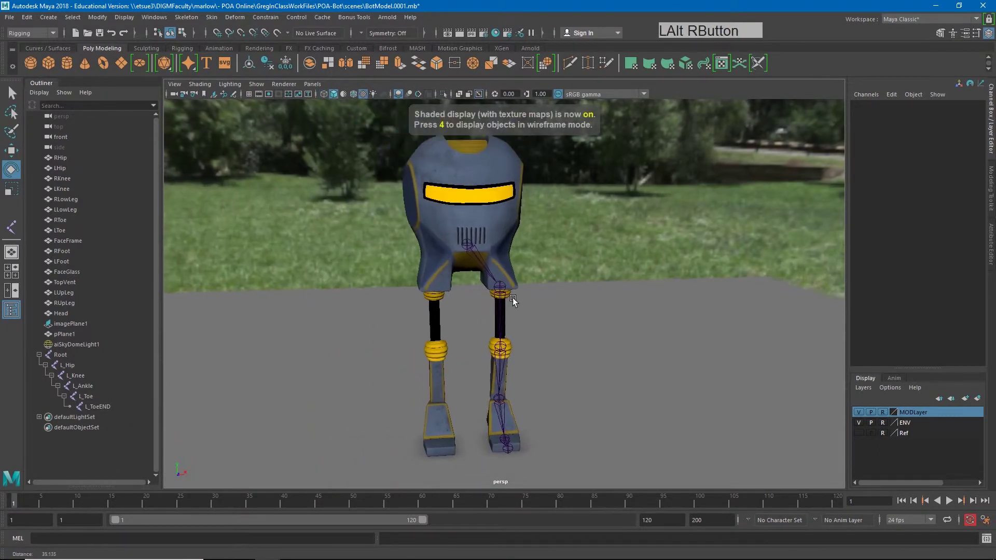
mouse_move(507, 295)
left_mouse_down("alt")
mouse_move(474, 312)
mouse_move(502, 290)
left_mouse_up("alt")
left_click(501, 289)
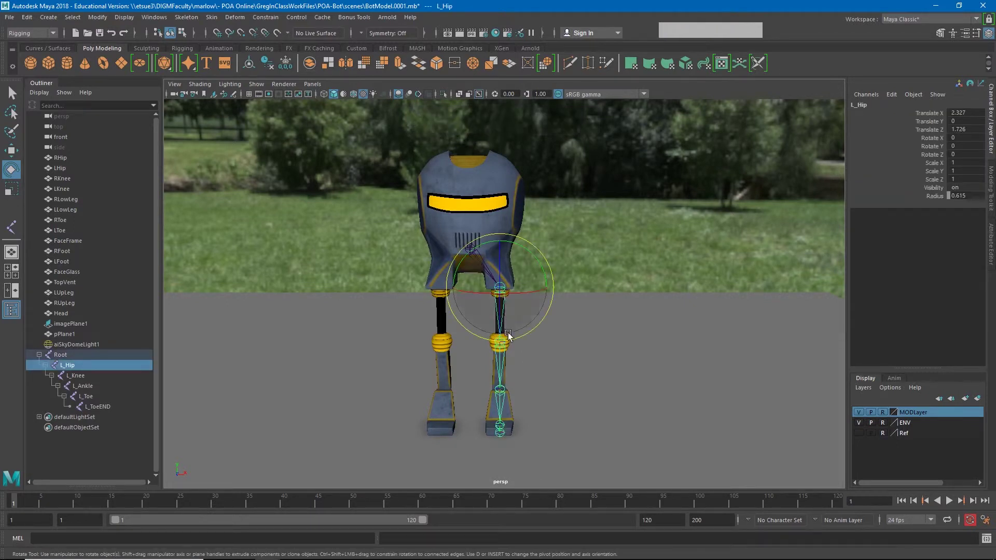
left_click(71, 371)
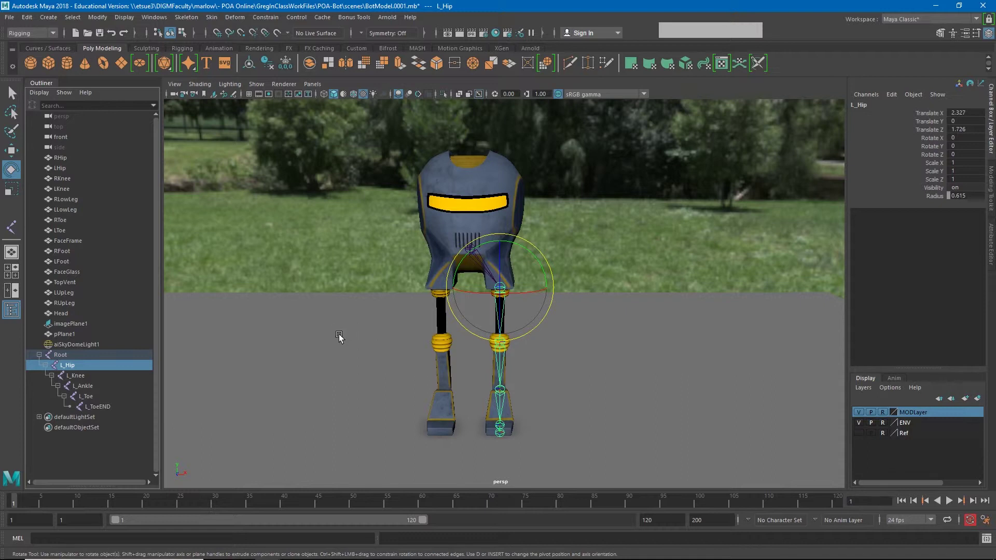
Open the Skeleton > Mirror Joints option box and move the dialog off the robot
left_click(188, 18)
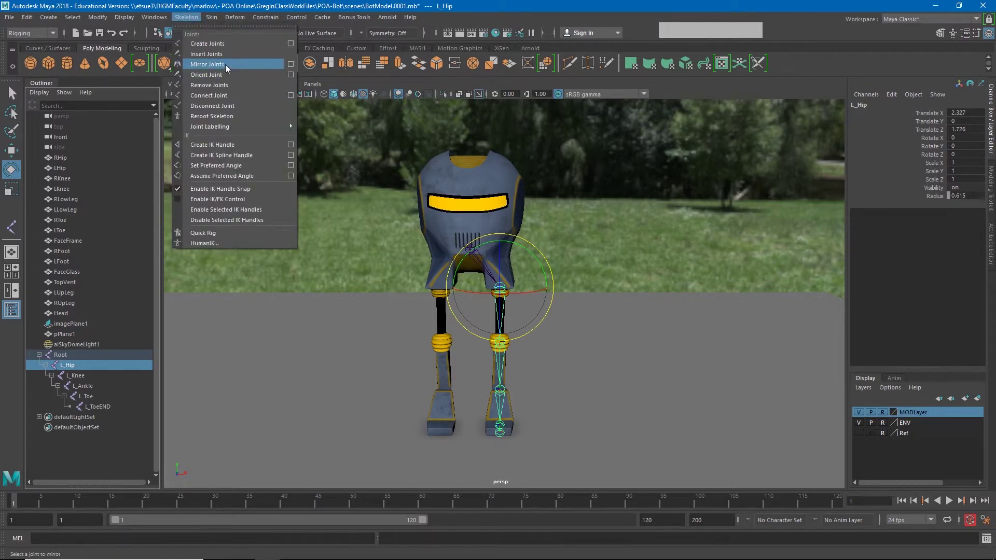
left_click(290, 64)
left_click_drag(614, 92, 180, 78)
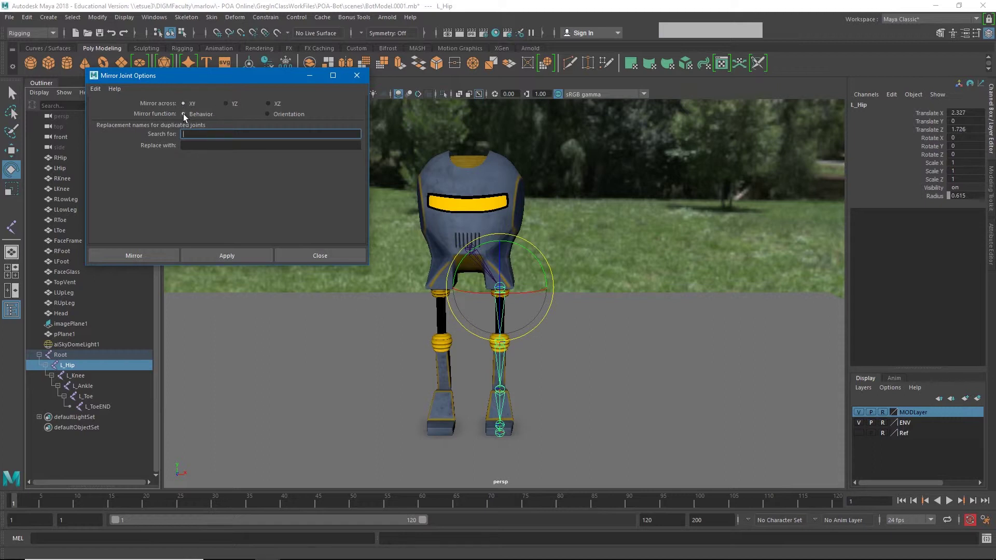
left_click_drag(268, 420, 173, 480, "alt")
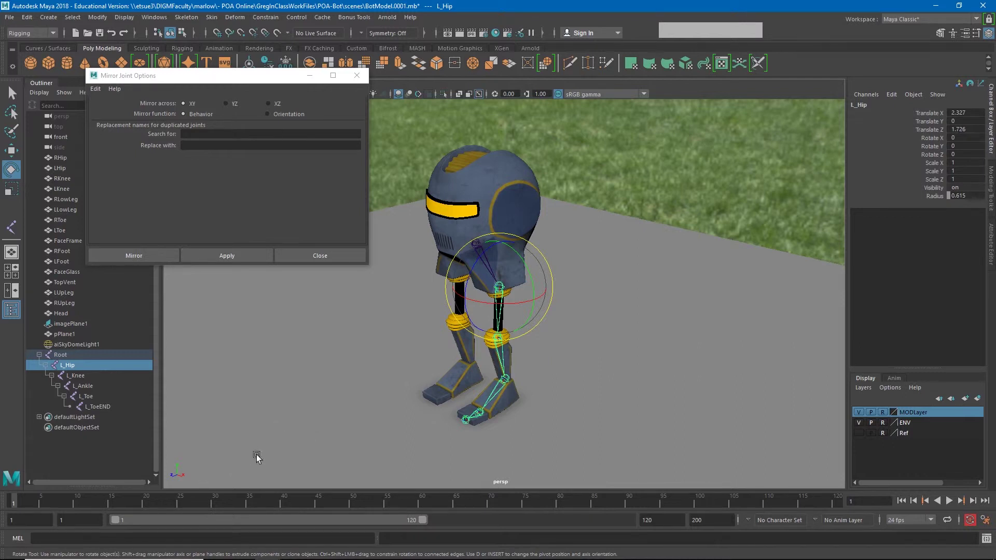
left_click_drag(316, 404, 351, 406, "alt")
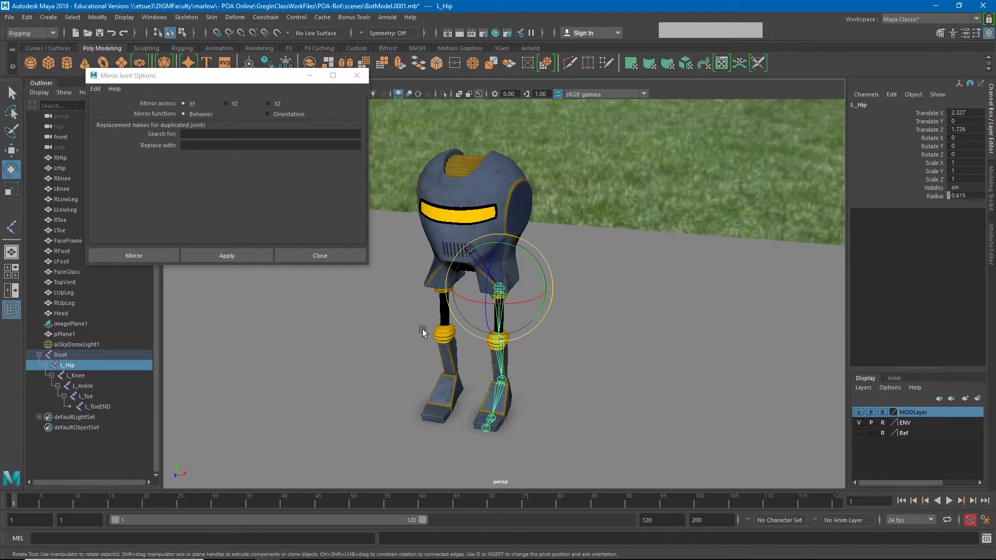
Choose the YZ mirror plane, search for L_ and replace with R_
left_click(225, 104)
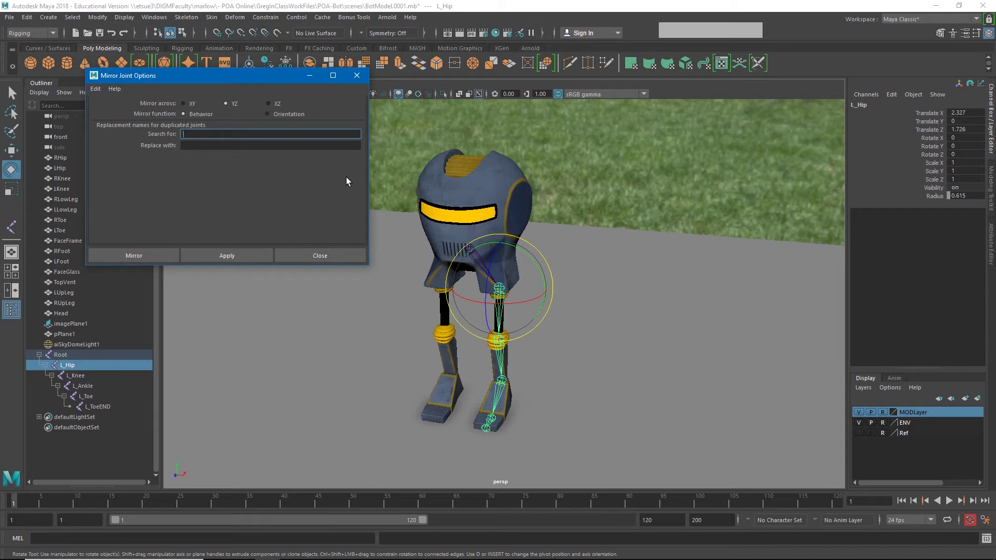
key("shift")
left_click(235, 145)
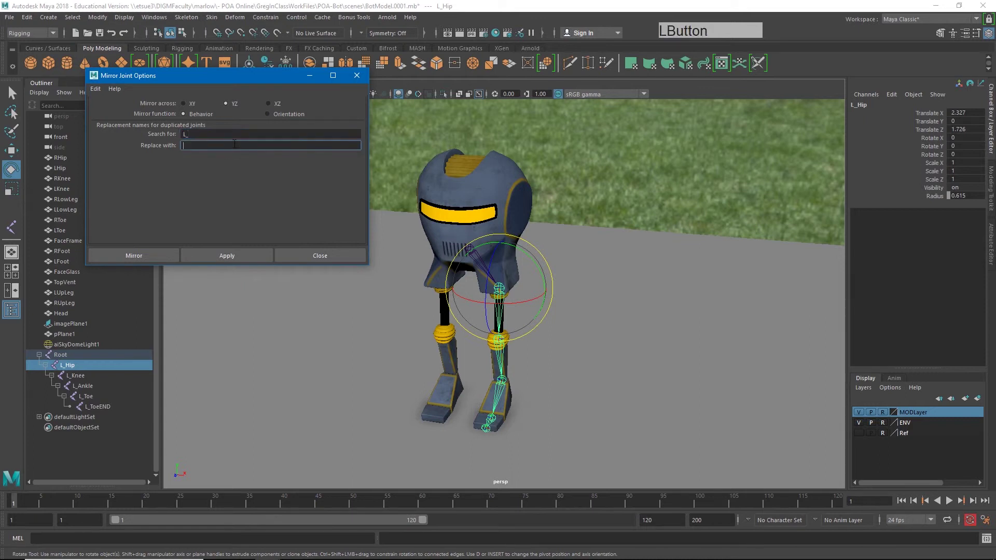
type("R_")
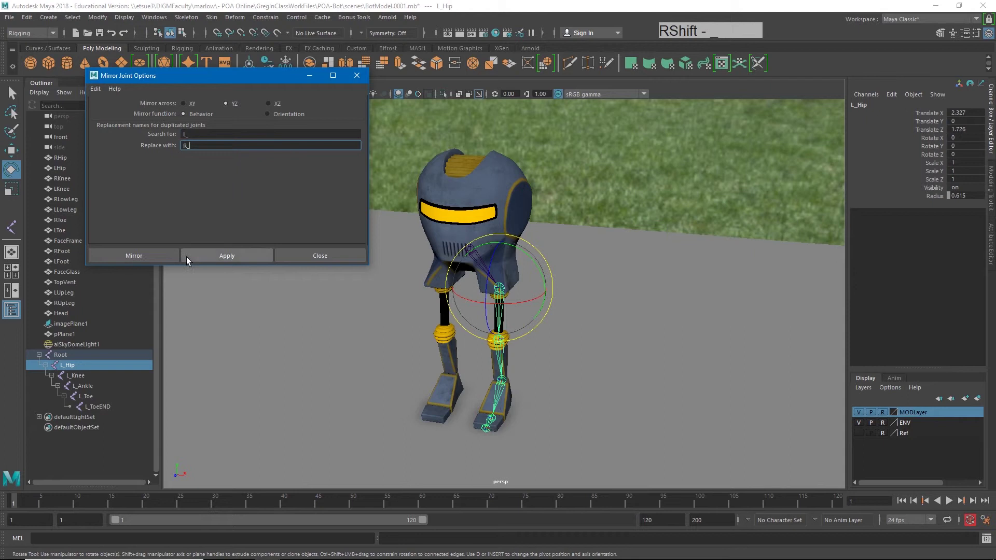
Mirror the leg to create R_Hip through R_ToeEND, then inspect both chains under Root
left_click(152, 256)
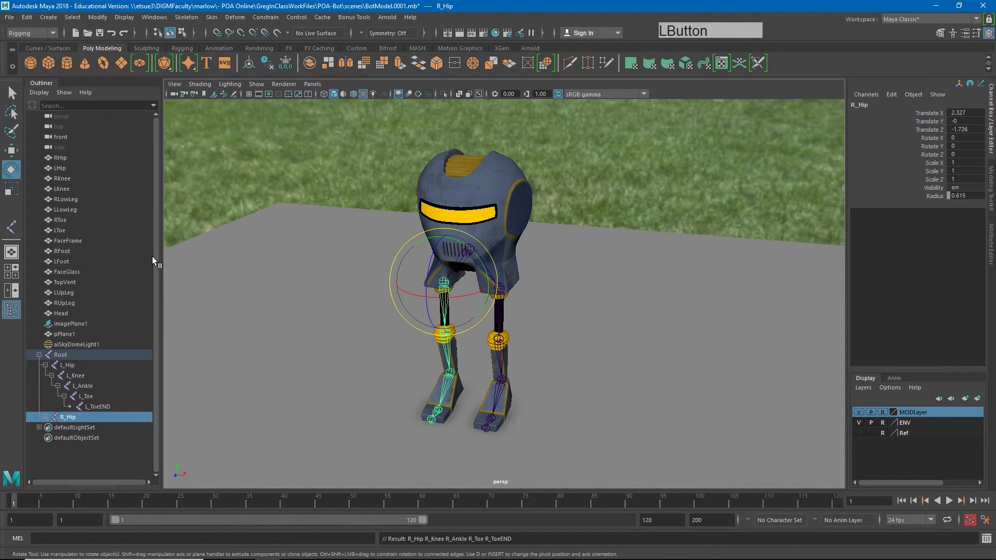
left_click(44, 417, "shift")
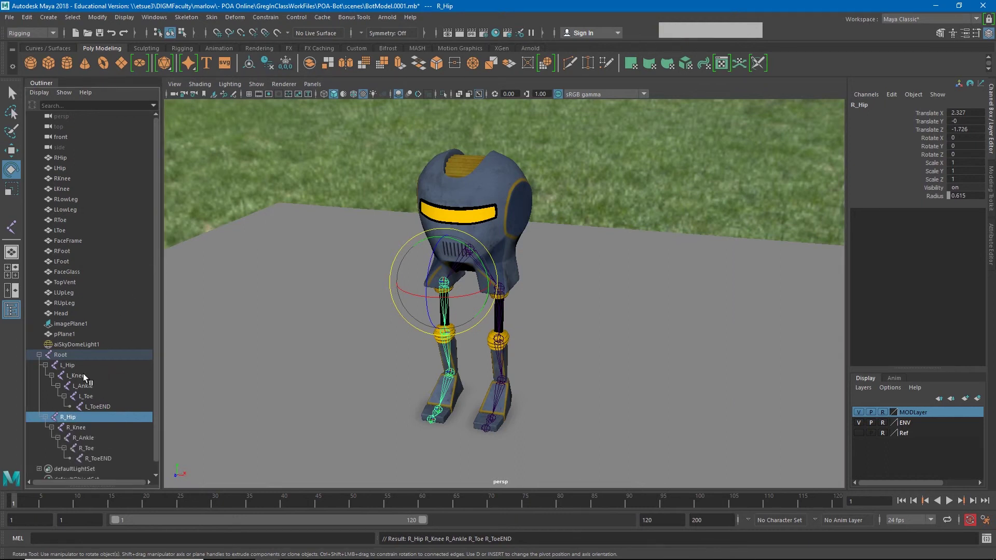
left_click(61, 355)
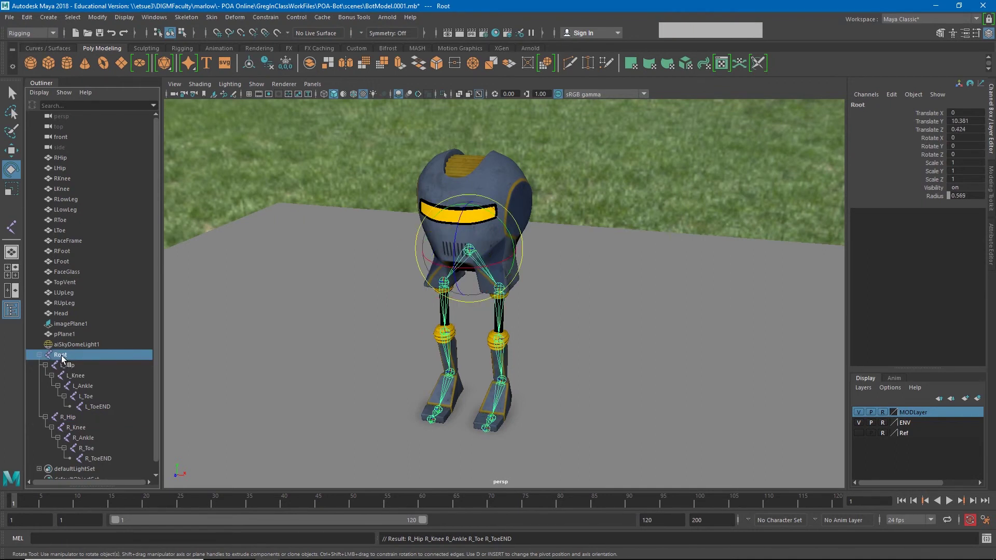
key("ctrl")
left_click(72, 366)
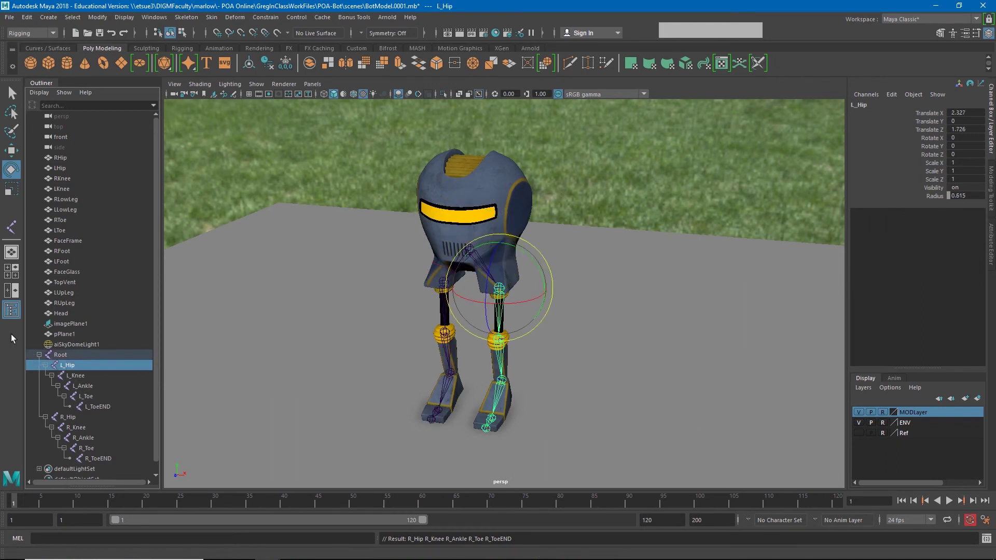
left_click_drag(398, 400, 463, 381, "alt")
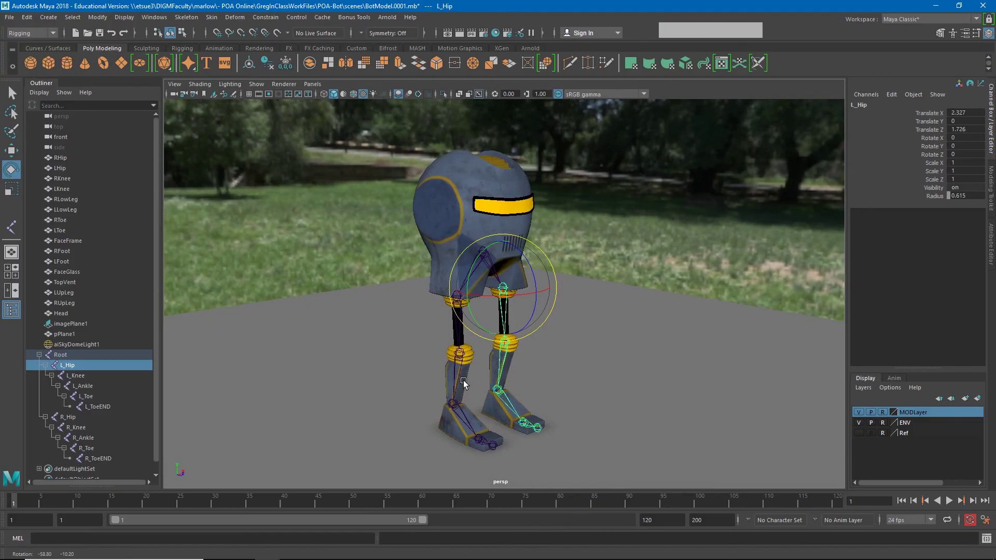